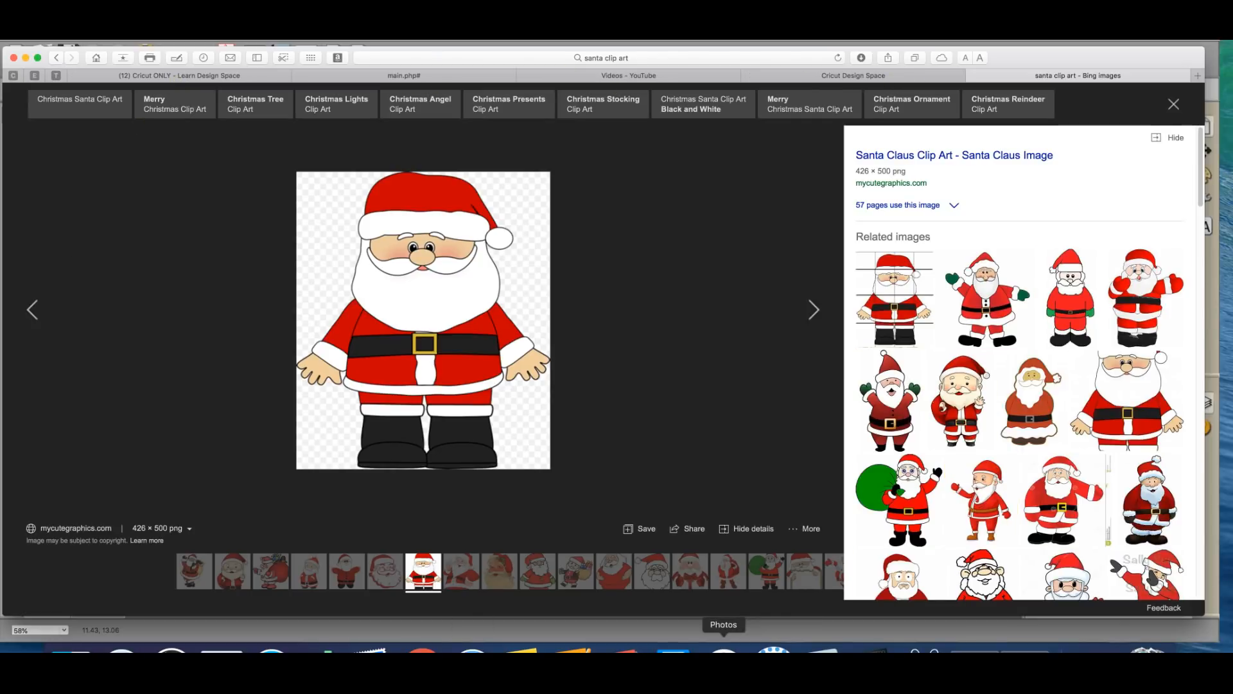
# Switch to Sure Cuts A Lot, close the shape library, and load ChristmasSantaRetro-GraphicsFairy1red1.jpg from Downloads for image tracing
pyautogui.click(775, 649)
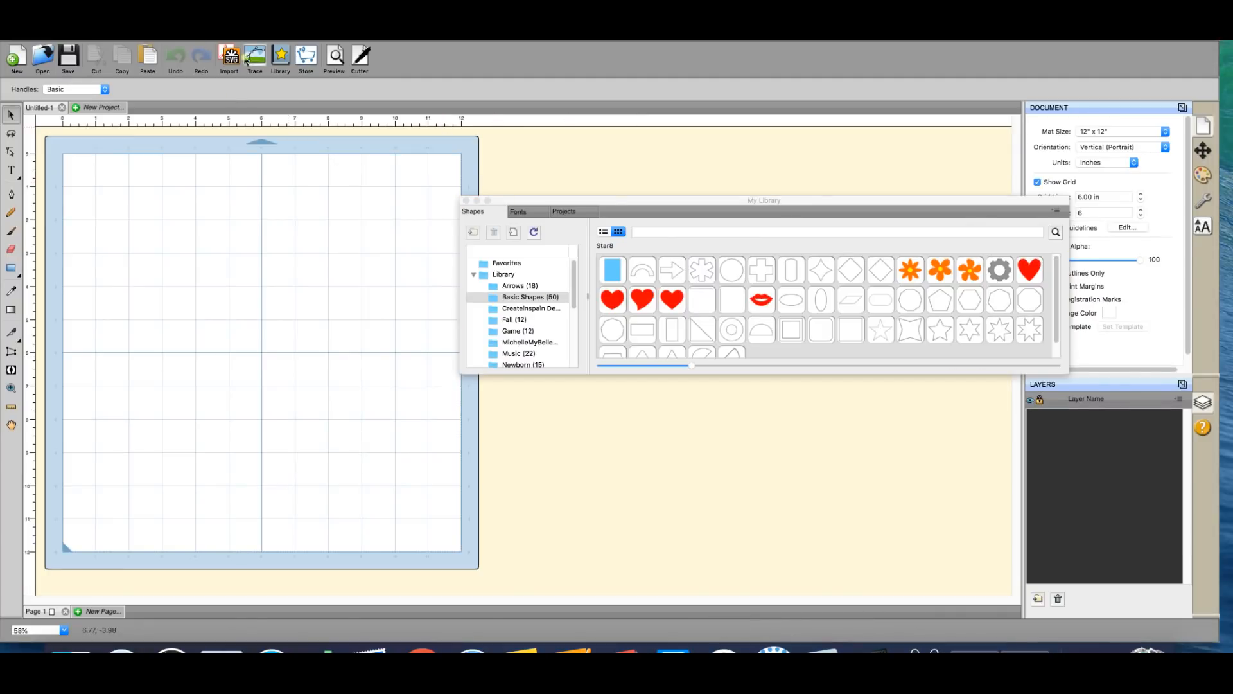
pyautogui.click(467, 202)
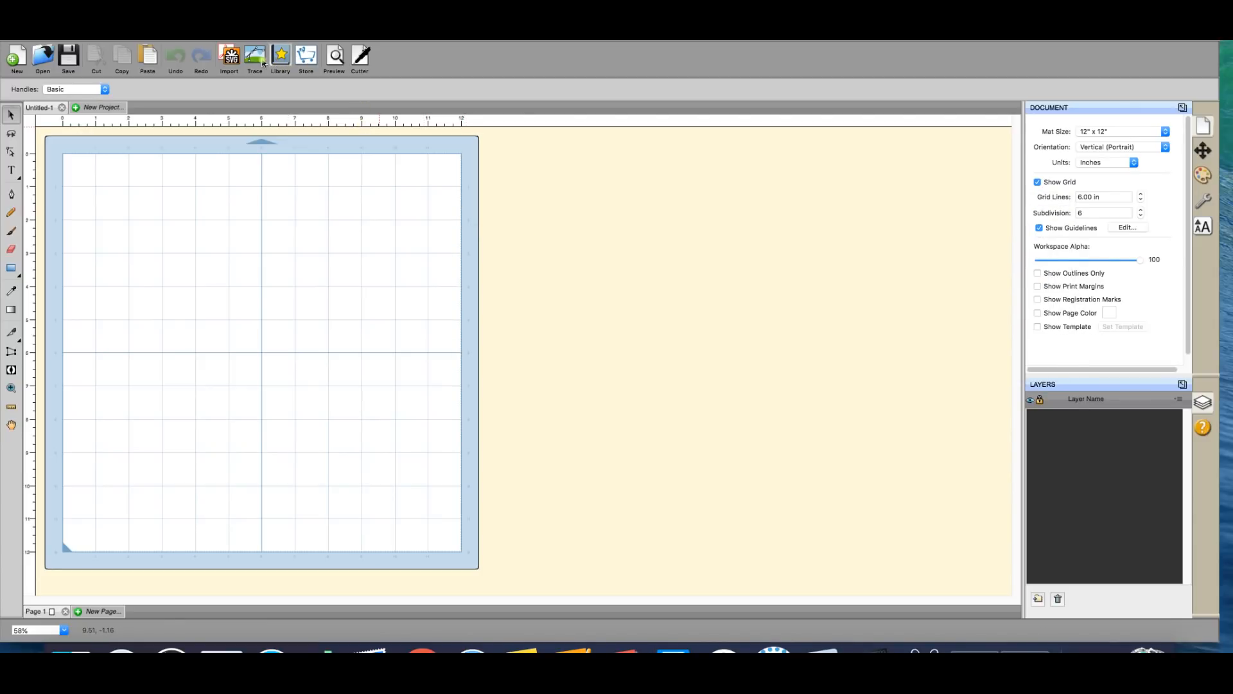
pyautogui.click(256, 58)
pyautogui.press('Return')
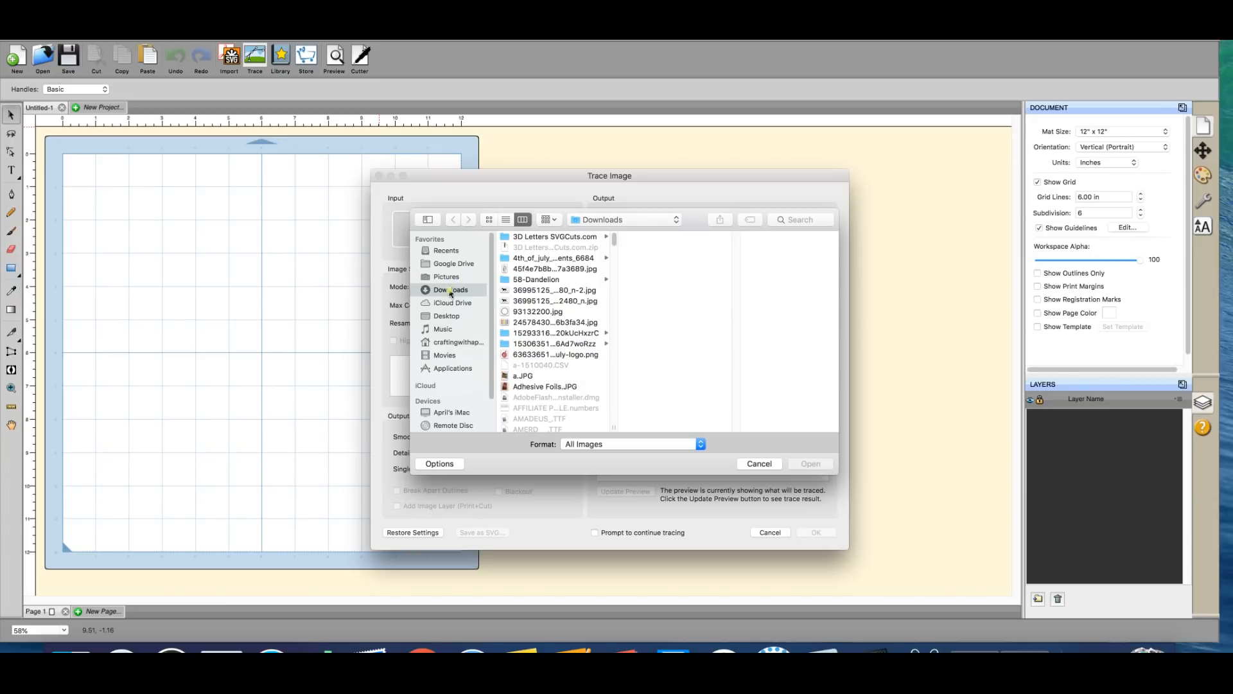
pyautogui.moveTo(614, 242); pyautogui.dragTo(616, 278)
pyautogui.click(565, 333)
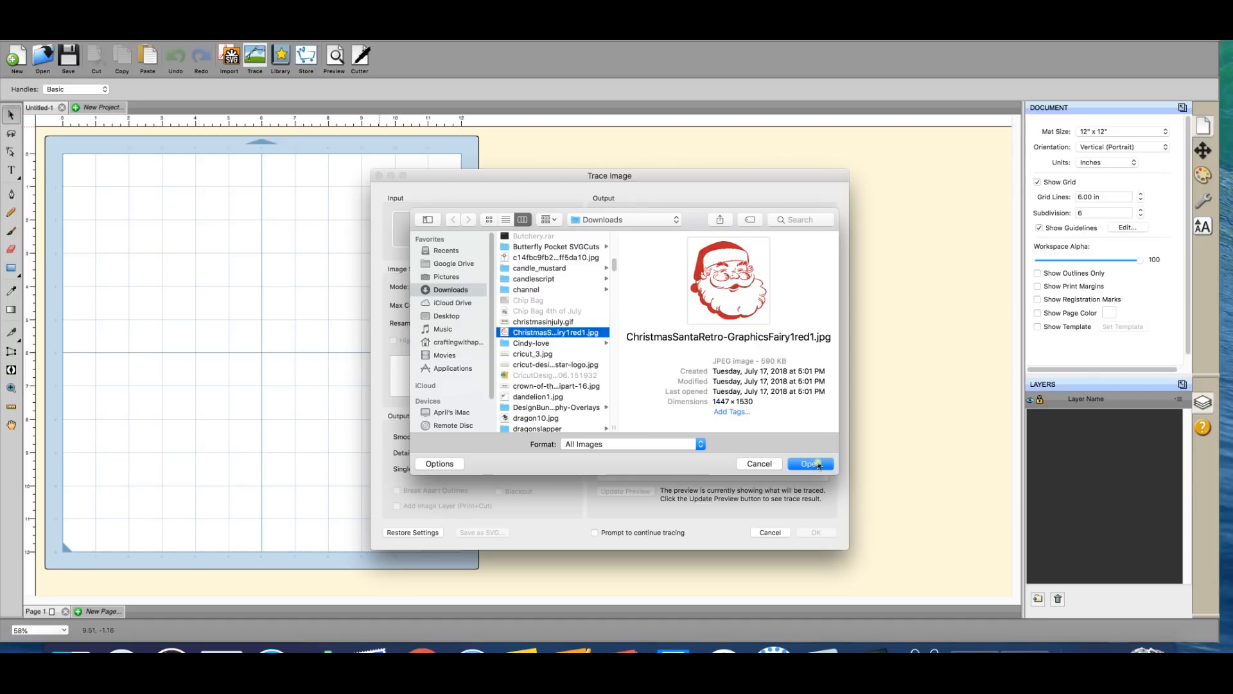
pyautogui.click(812, 463)
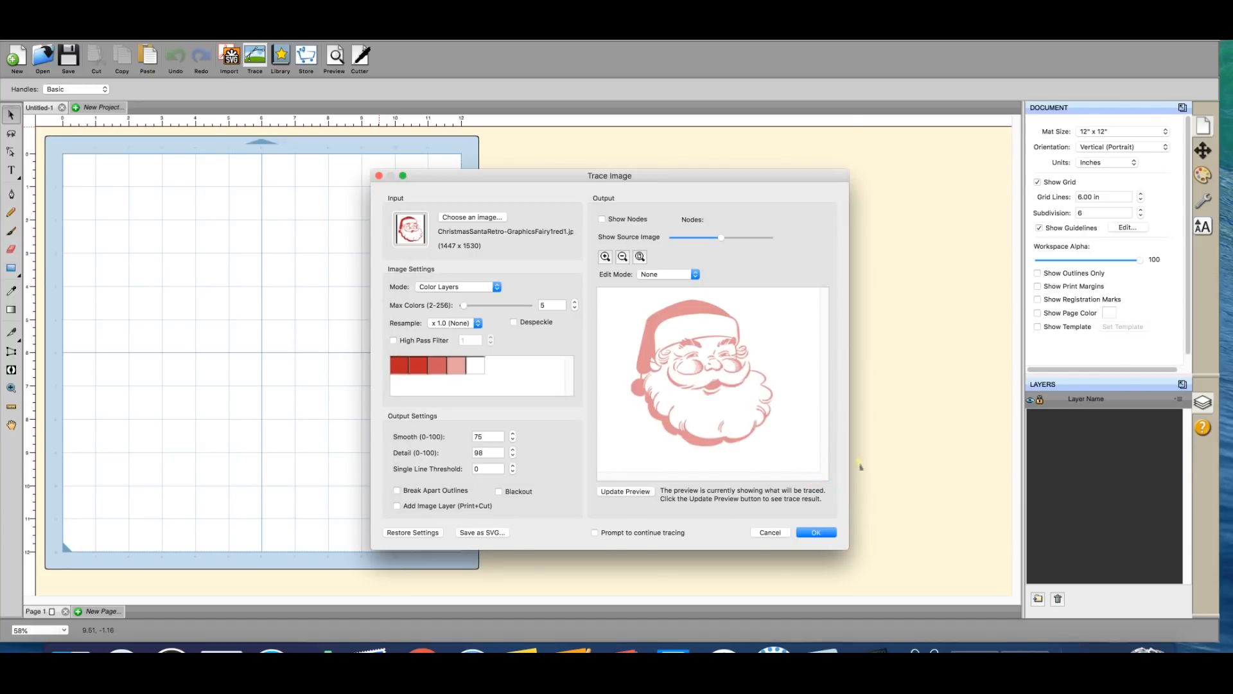
# Trace the Santa with the source image shown at full strength, and enlarge it proportionally to about 9.2 by 9.5 in
pyautogui.moveTo(721, 239); pyautogui.dragTo(801, 246)
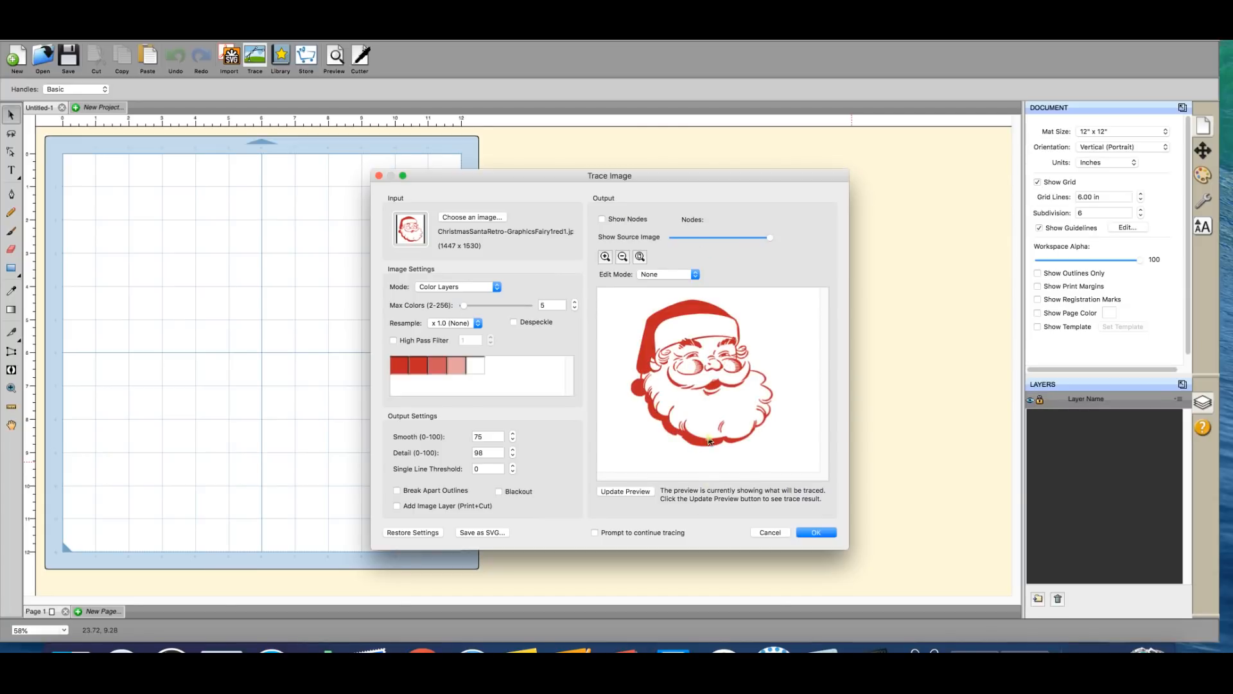
pyautogui.click(817, 533)
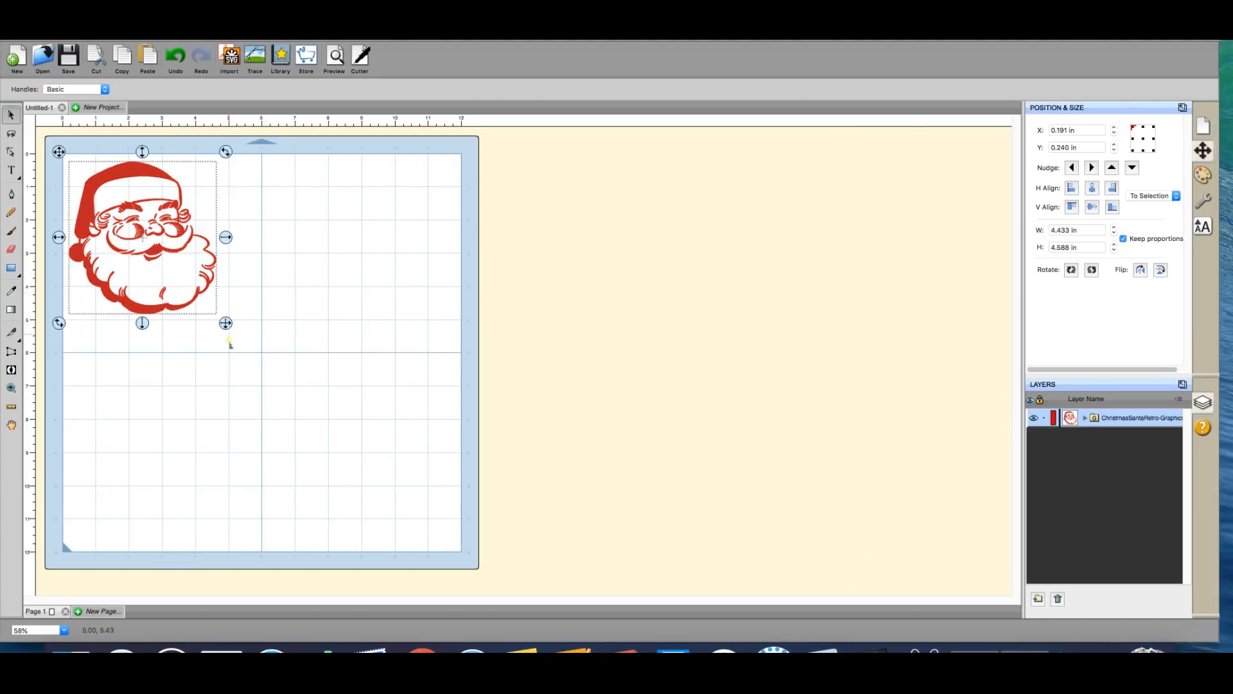
pyautogui.moveTo(225, 324); pyautogui.dragTo(385, 487)
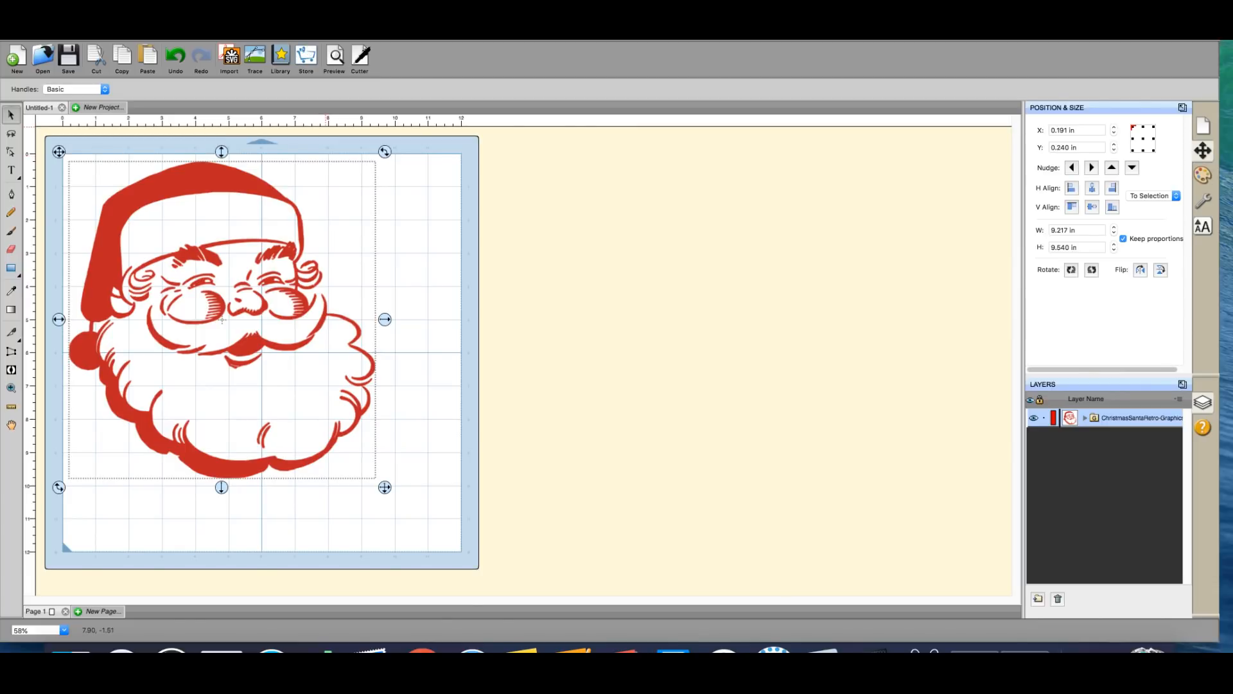
# Combine the traced Santa's color layers into a single shape with Union
pyautogui.click(180, 33)
pyautogui.click(223, 38)
pyautogui.click(223, 38)
pyautogui.click(222, 38)
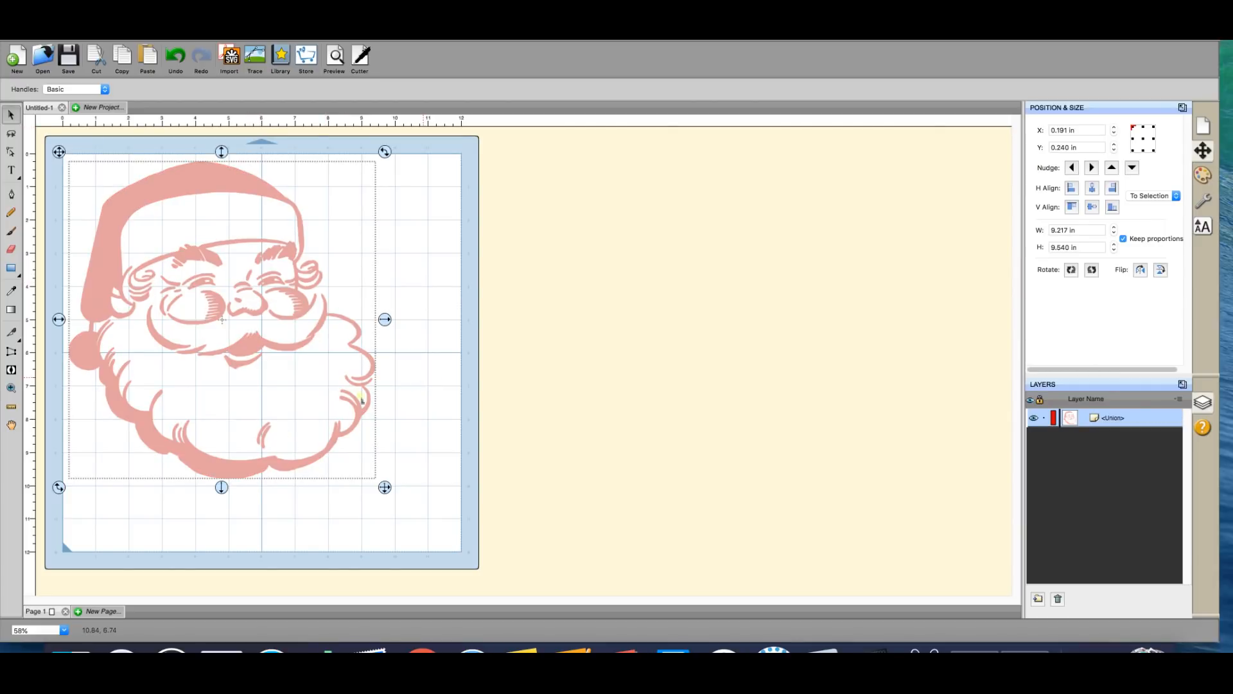
pyautogui.click(292, 349)
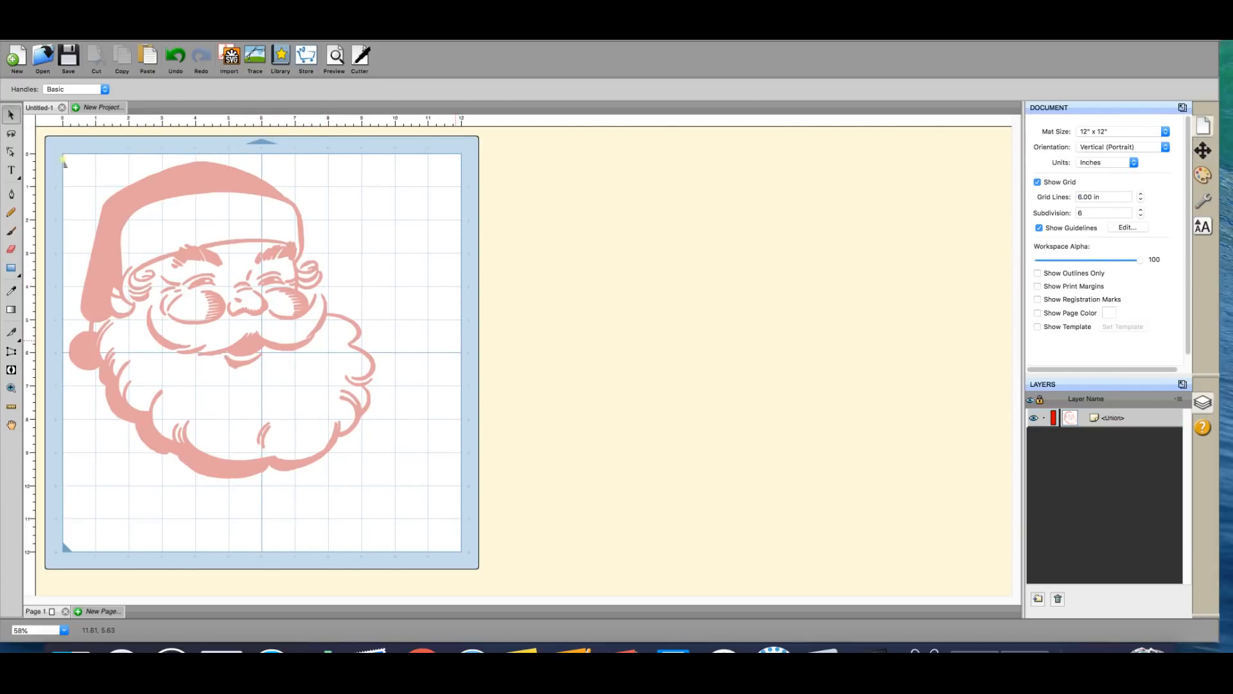
# Try an unfilled Rhinestones effect on the Santa with SS 2 stones of 1.35 mm and the circular pattern
pyautogui.moveTo(56, 147); pyautogui.dragTo(413, 532)
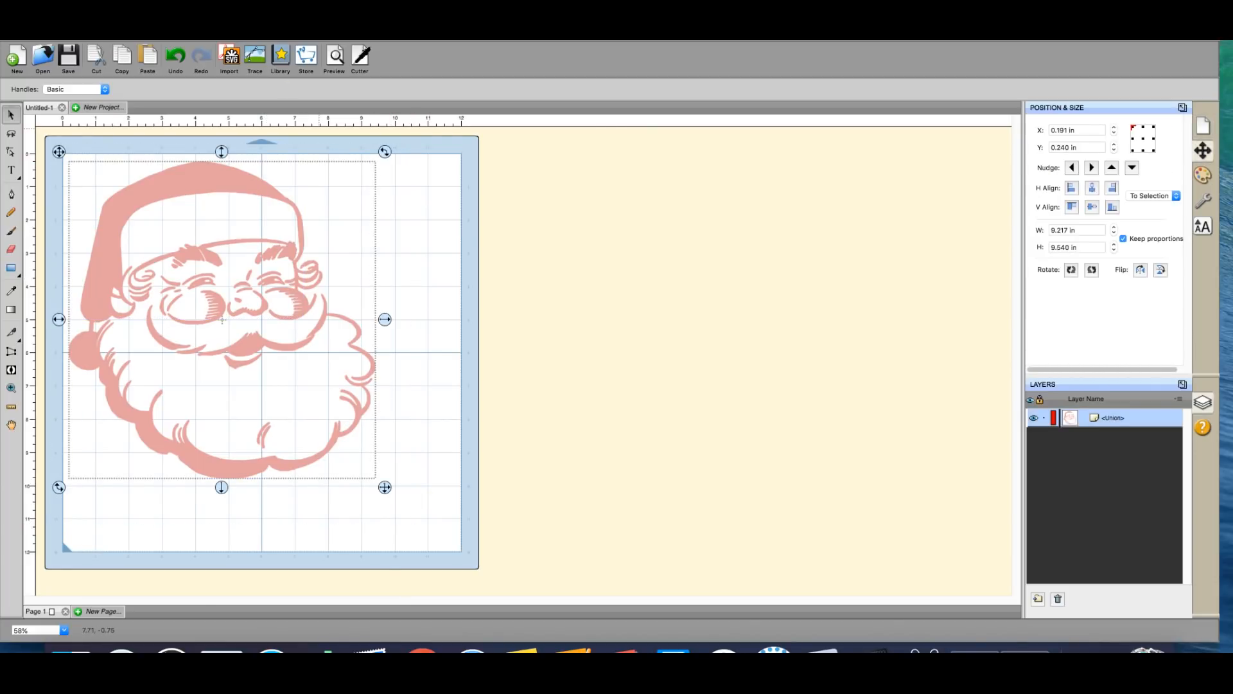
pyautogui.click(304, 33)
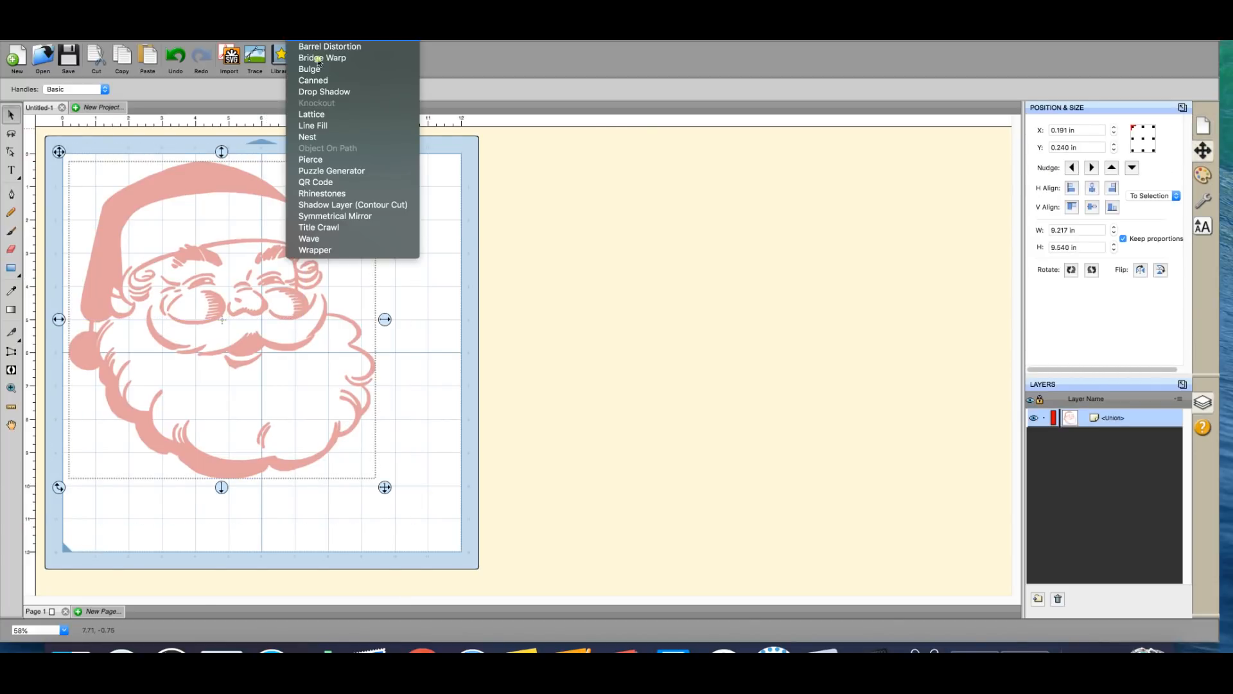
pyautogui.click(336, 196)
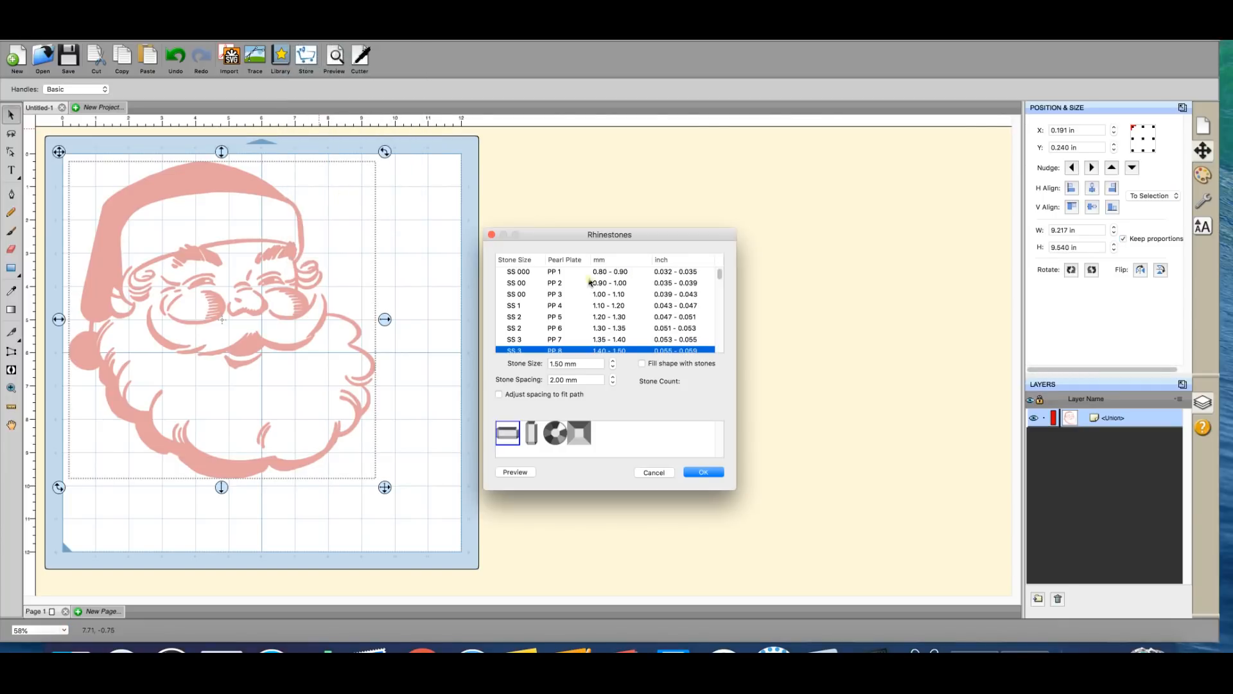
pyautogui.click(559, 328)
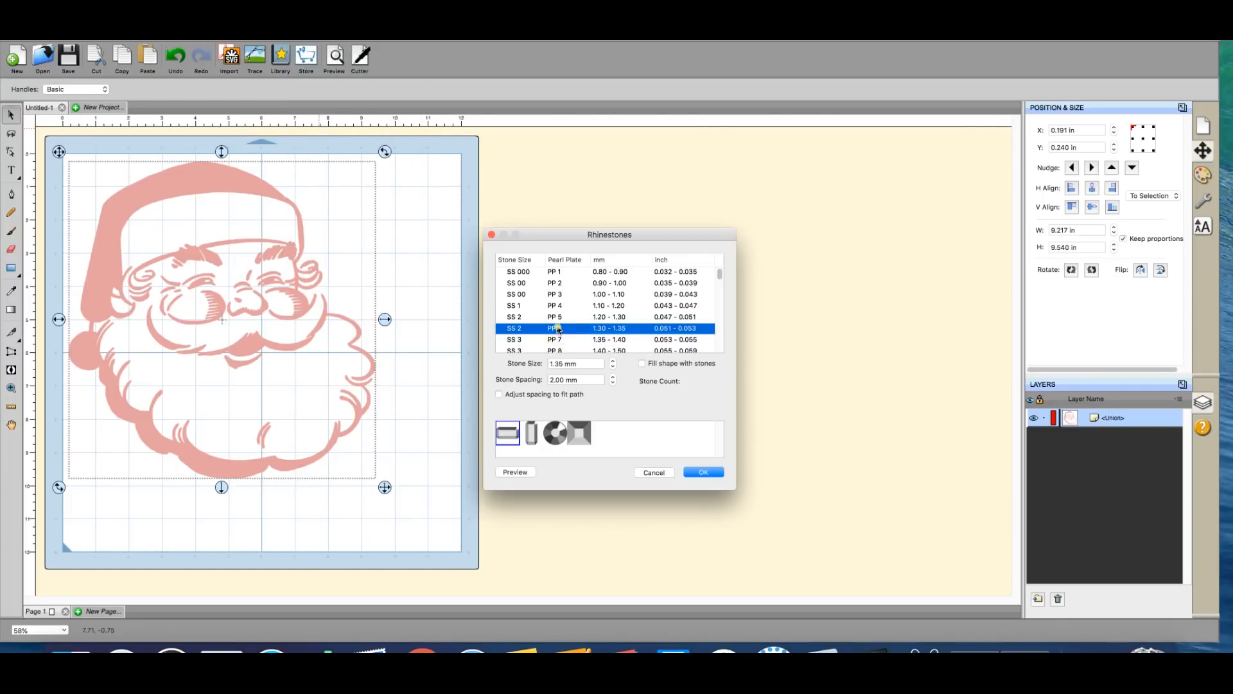
pyautogui.click(558, 433)
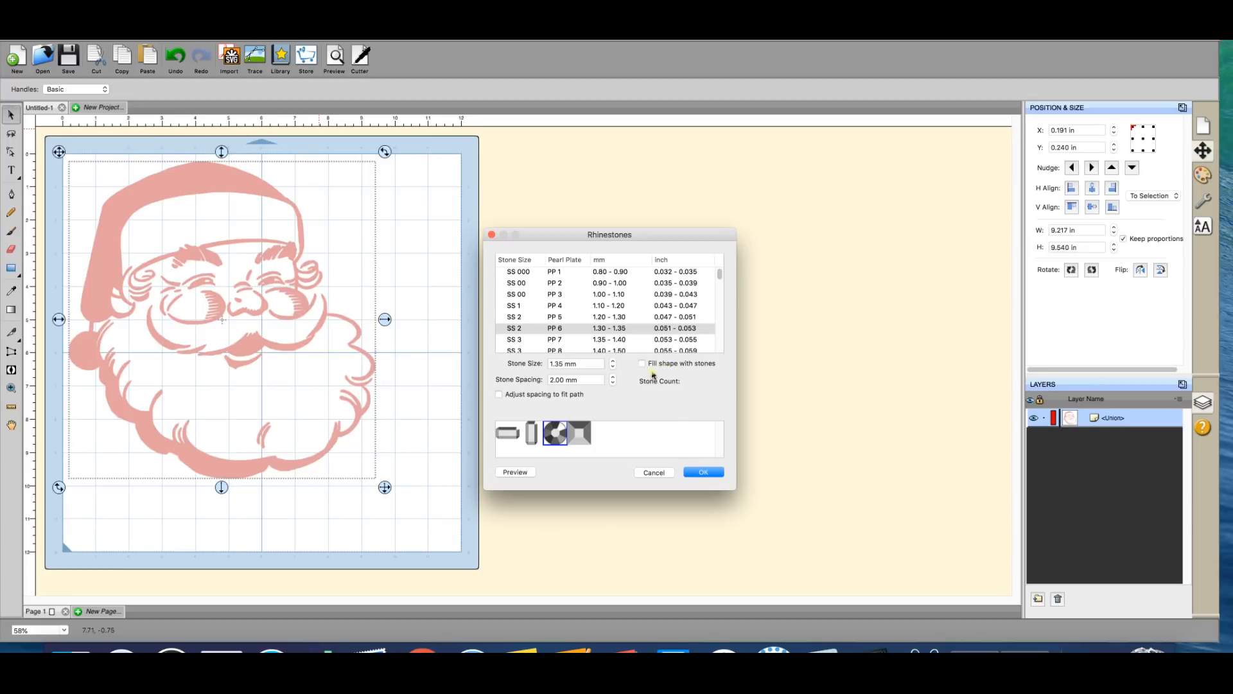
pyautogui.click(703, 472)
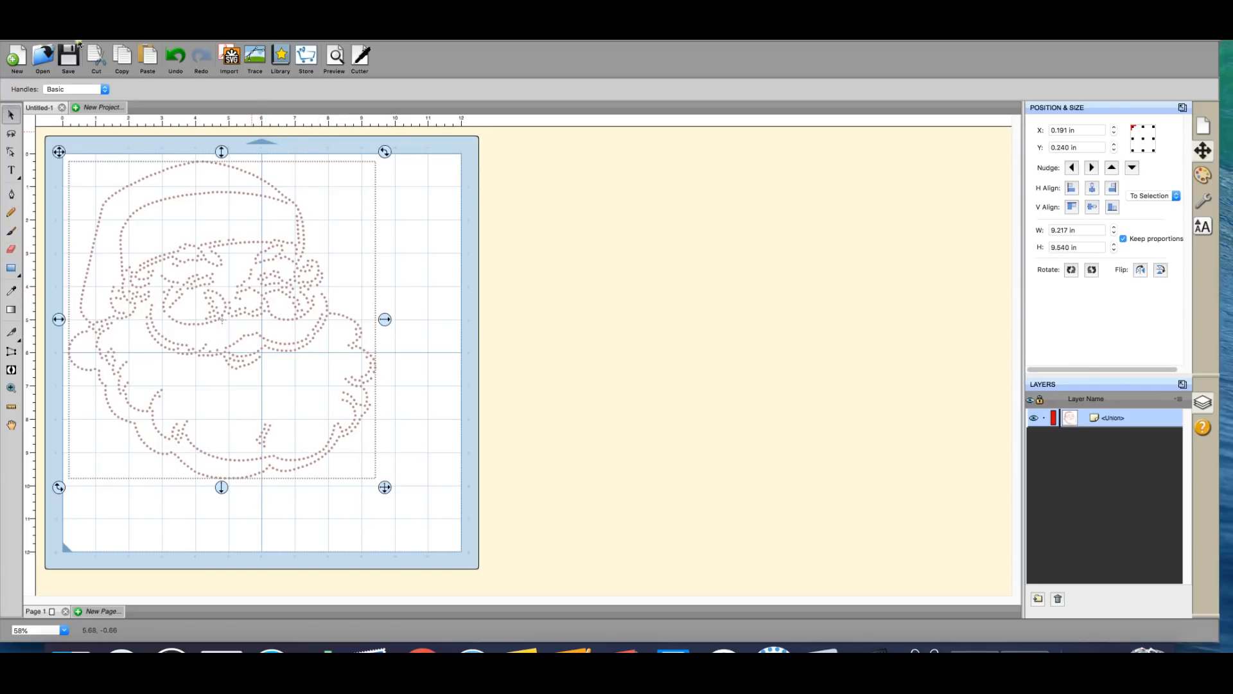
pyautogui.click(175, 56)
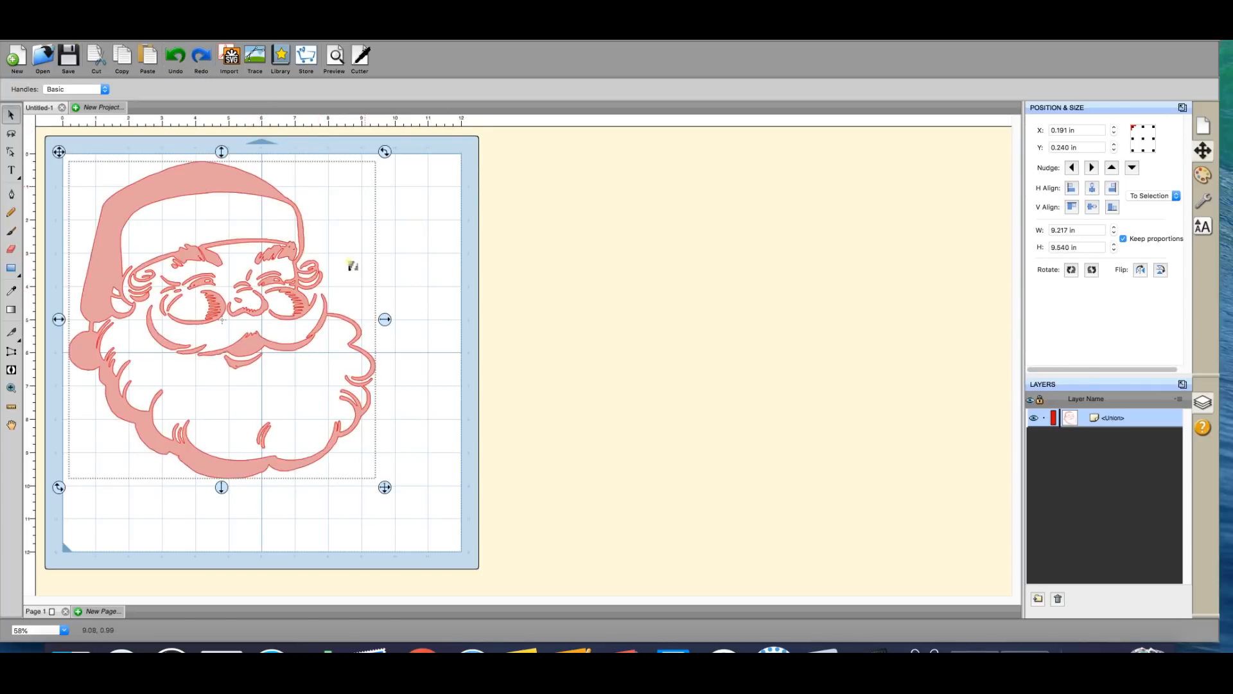
# Apply the Rhinestones effect to the Santa, filling the shape with SS 2 stones of 1.35 mm in the circular pattern
pyautogui.rightClick(320, 296)
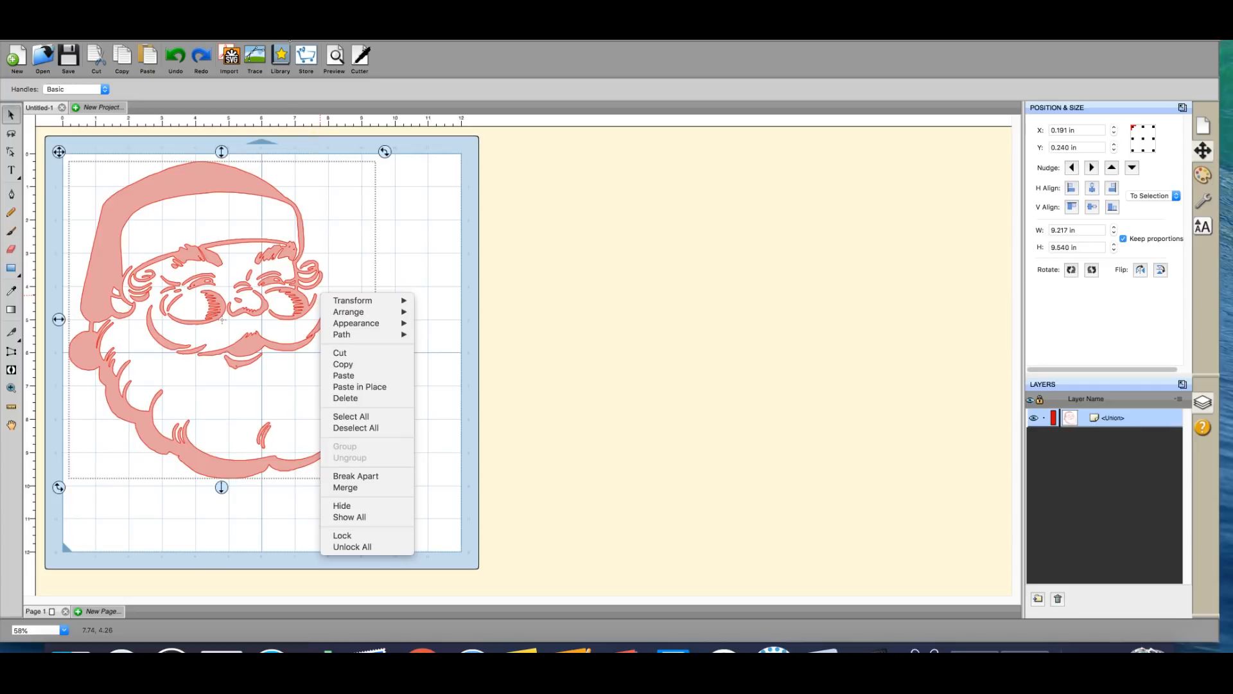
pyautogui.press('Escape')
pyautogui.click(301, 29)
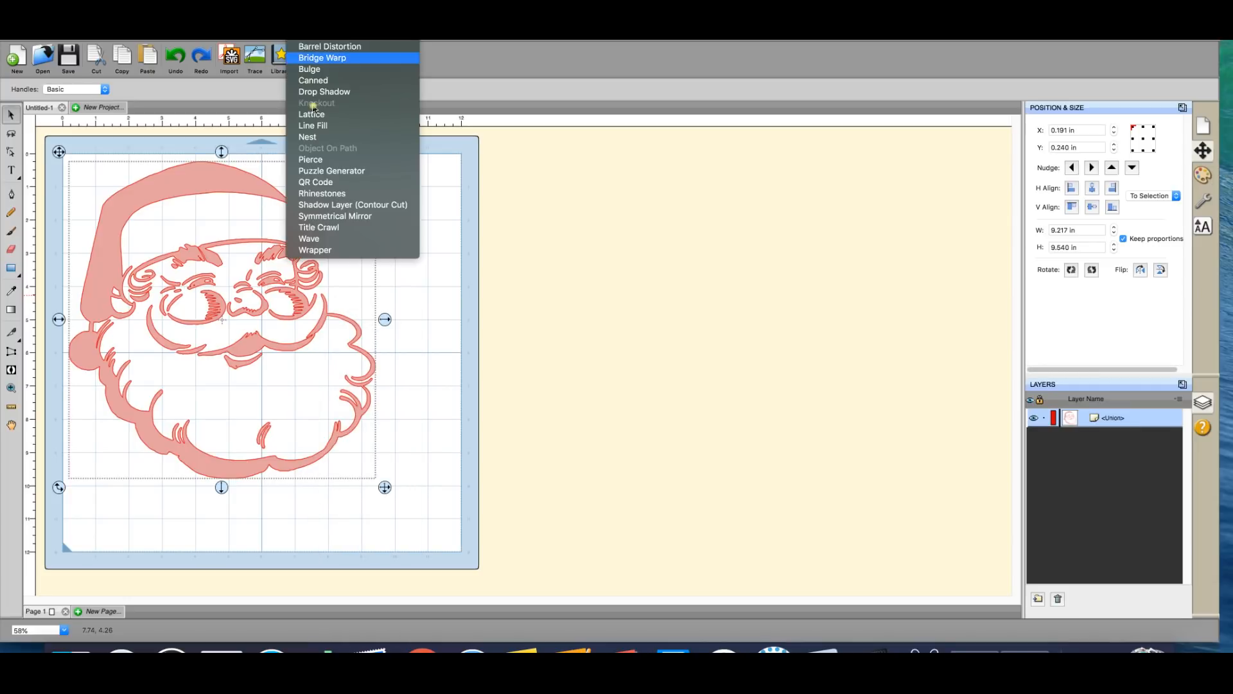
pyautogui.click(334, 195)
pyautogui.click(643, 364)
pyautogui.click(557, 436)
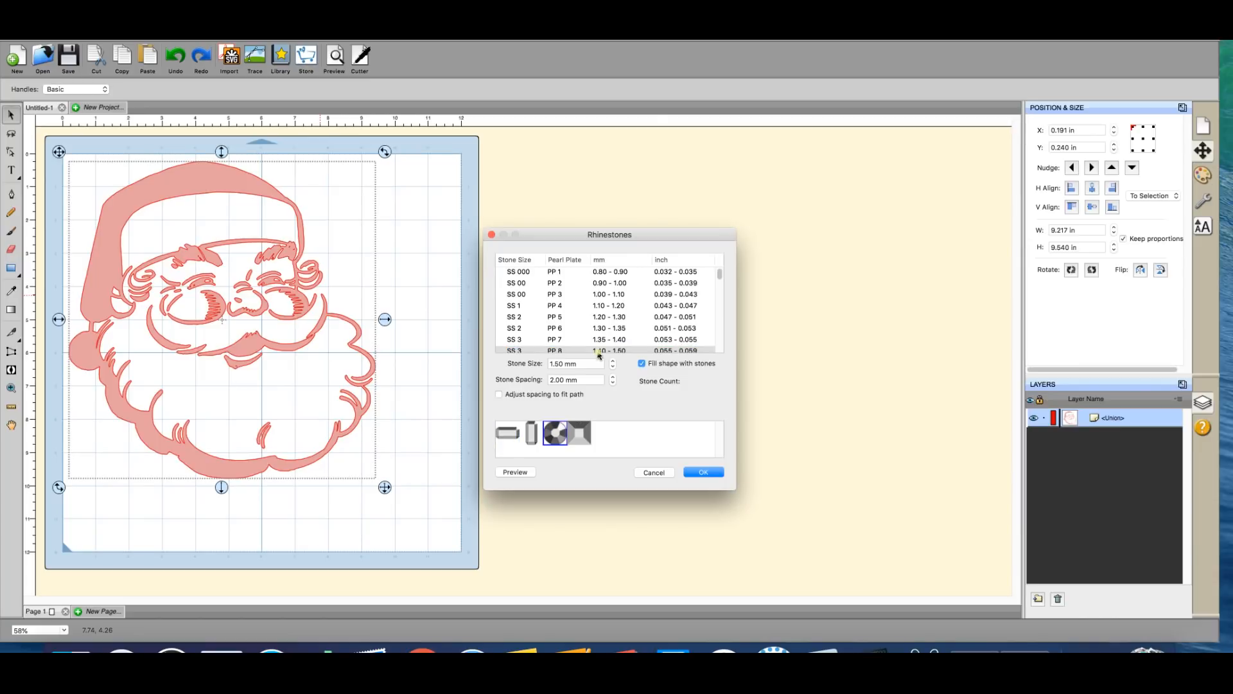
pyautogui.click(588, 330)
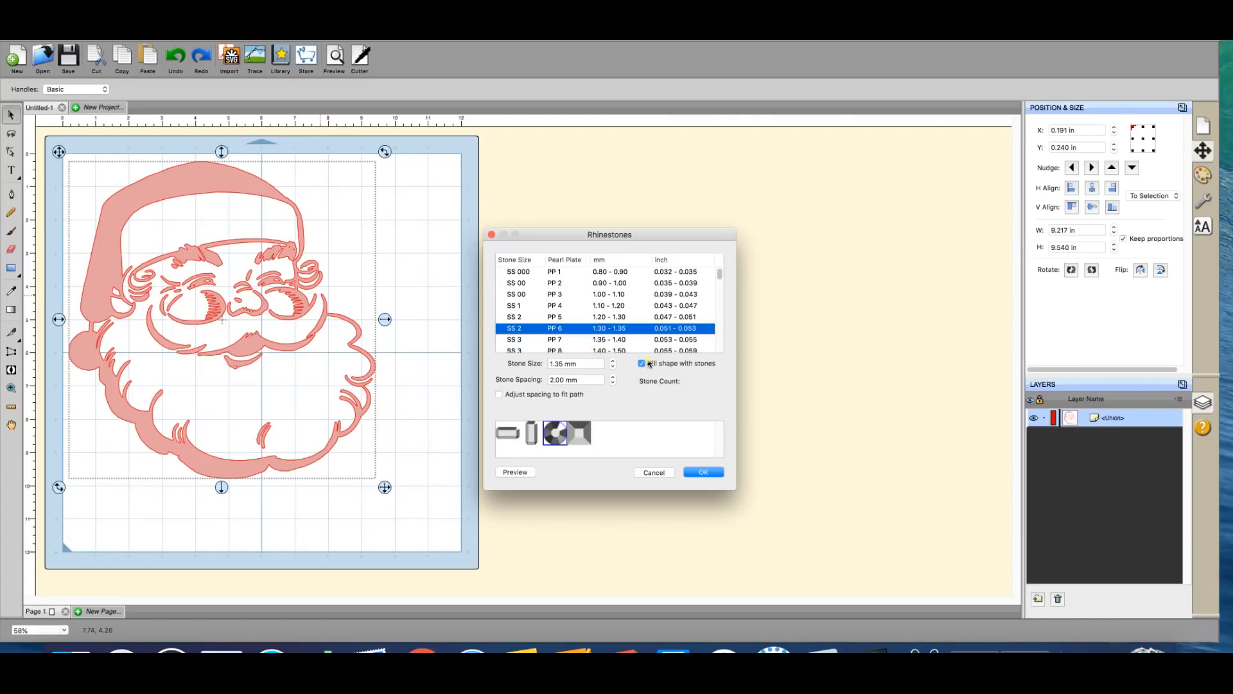
pyautogui.click(700, 473)
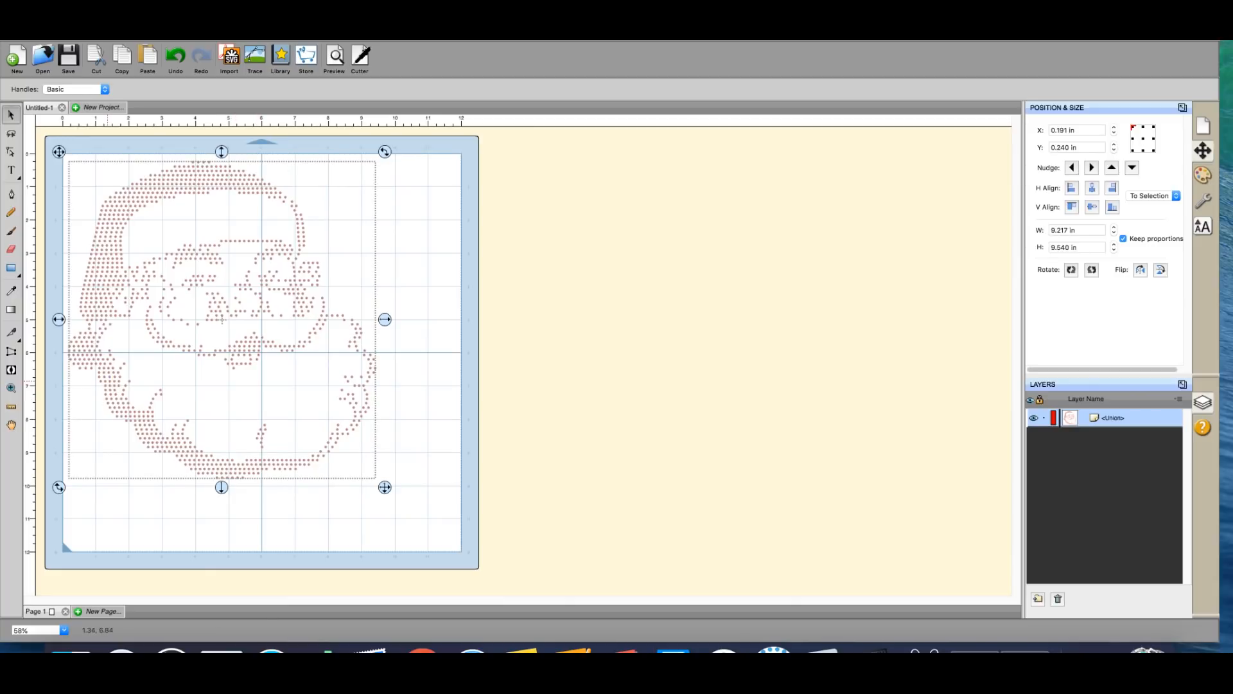
# Export the rhinestone Santa to the Desktop as a Design Space compatible SVG named Santa Rhinestone2
pyautogui.click(124, 32)
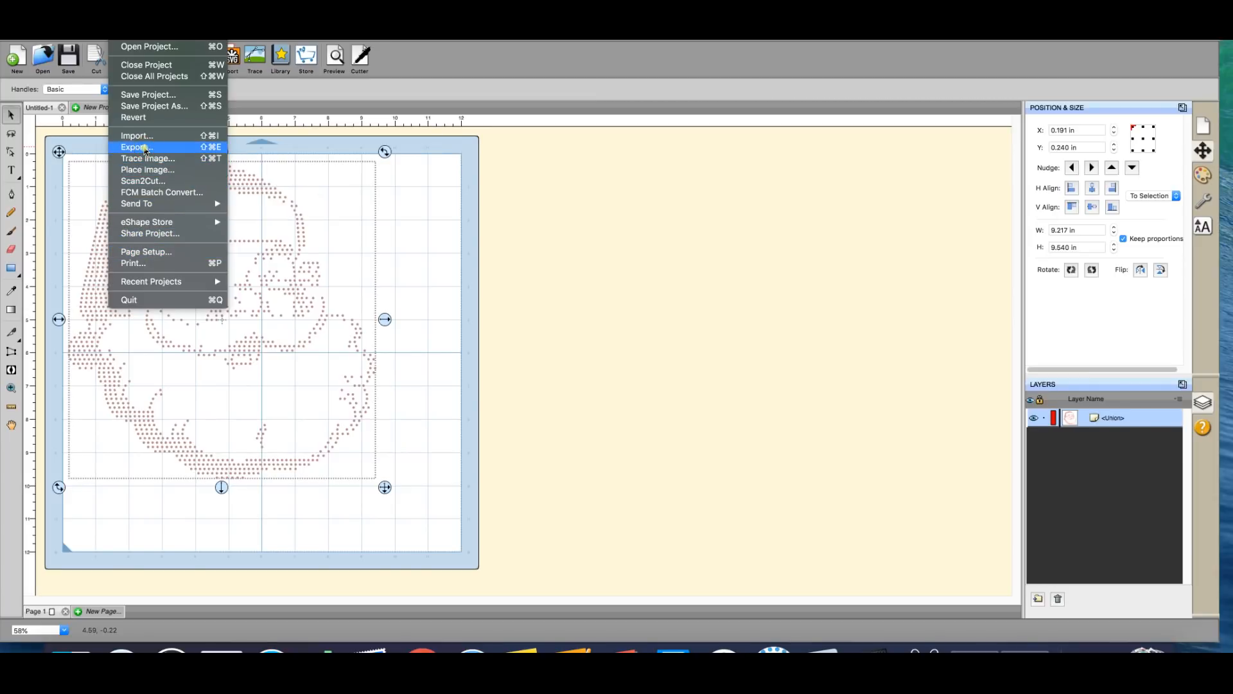
pyautogui.click(137, 148)
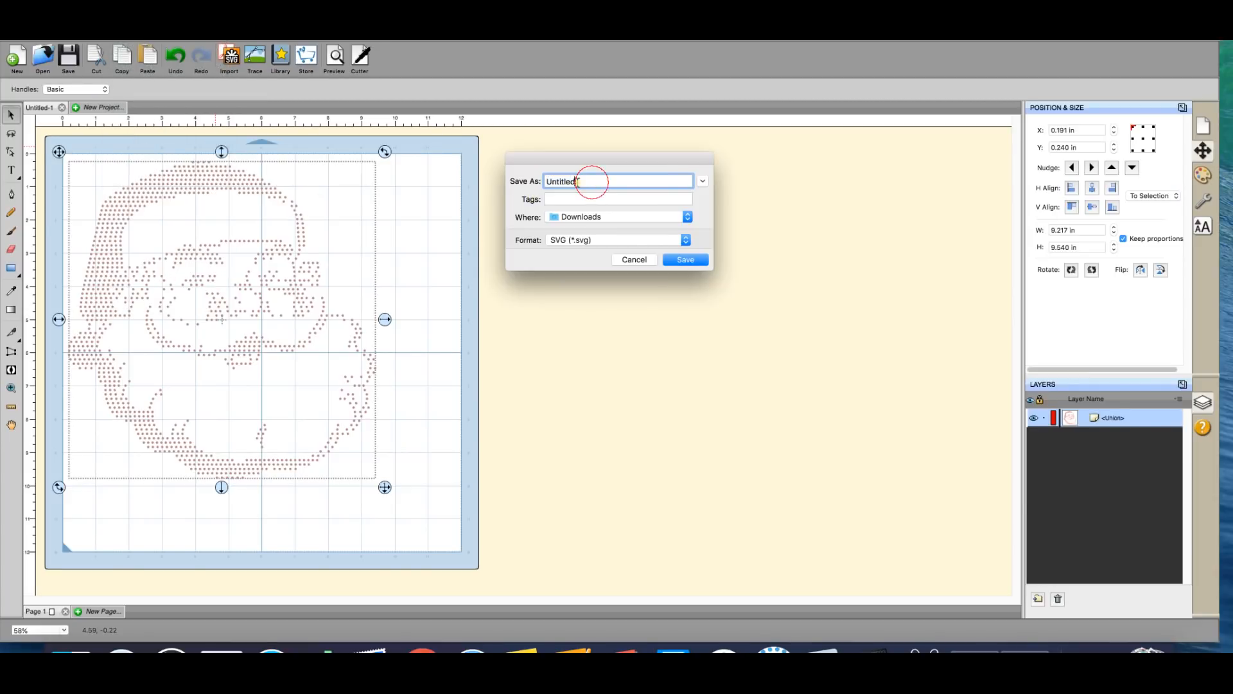
pyautogui.write('Santa Rhinestone2')
pyautogui.click(597, 217)
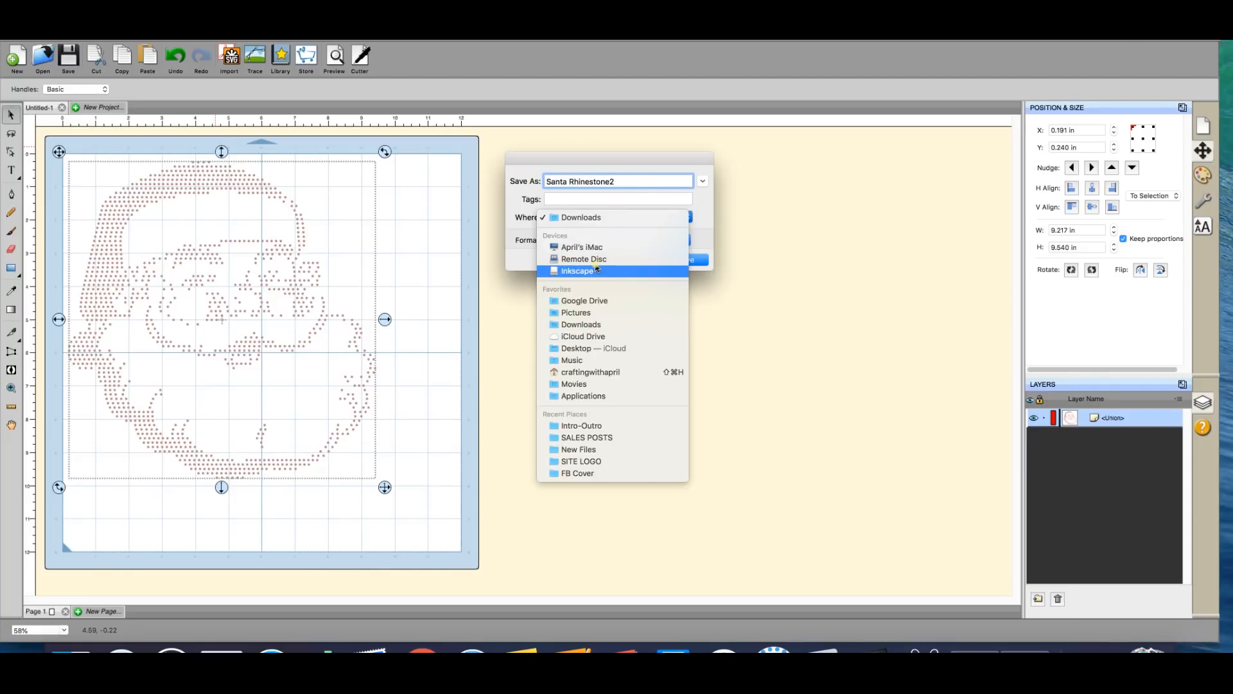
pyautogui.click(641, 347)
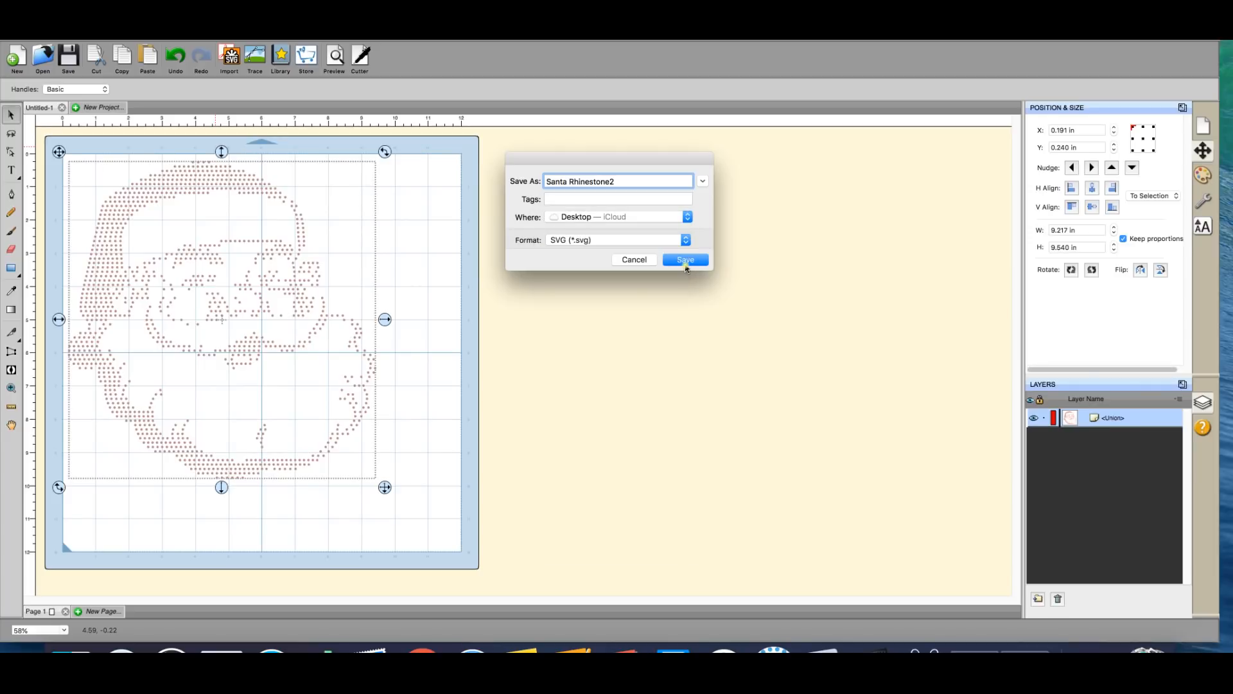
pyautogui.click(686, 261)
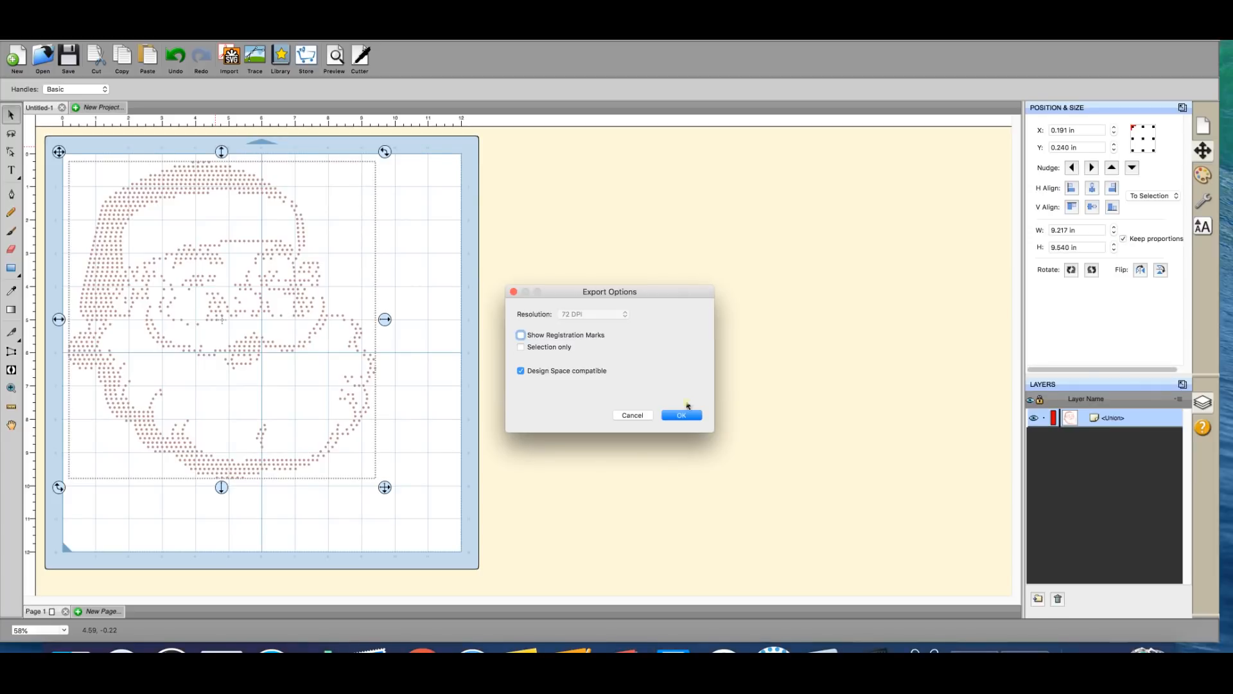
pyautogui.click(683, 418)
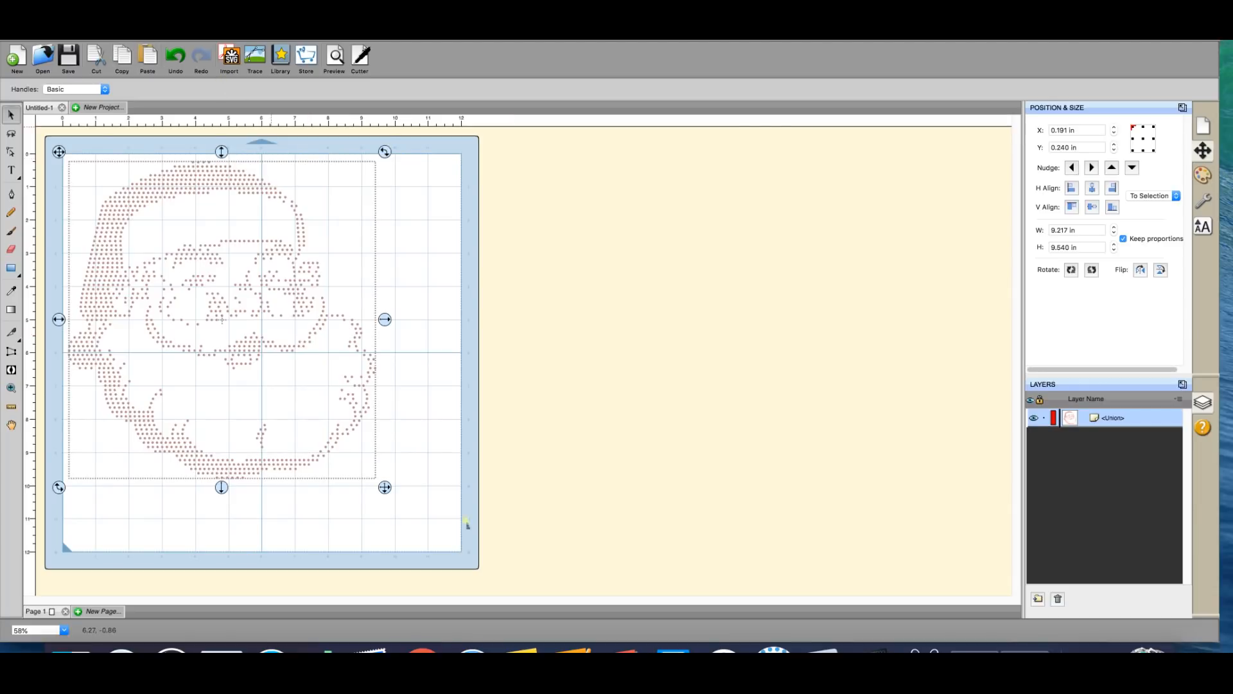
# Switch to Cricut Design Space in the browser and upload Santa Rhinestone2.svg from the Desktop as an image
pyautogui.click(472, 650)
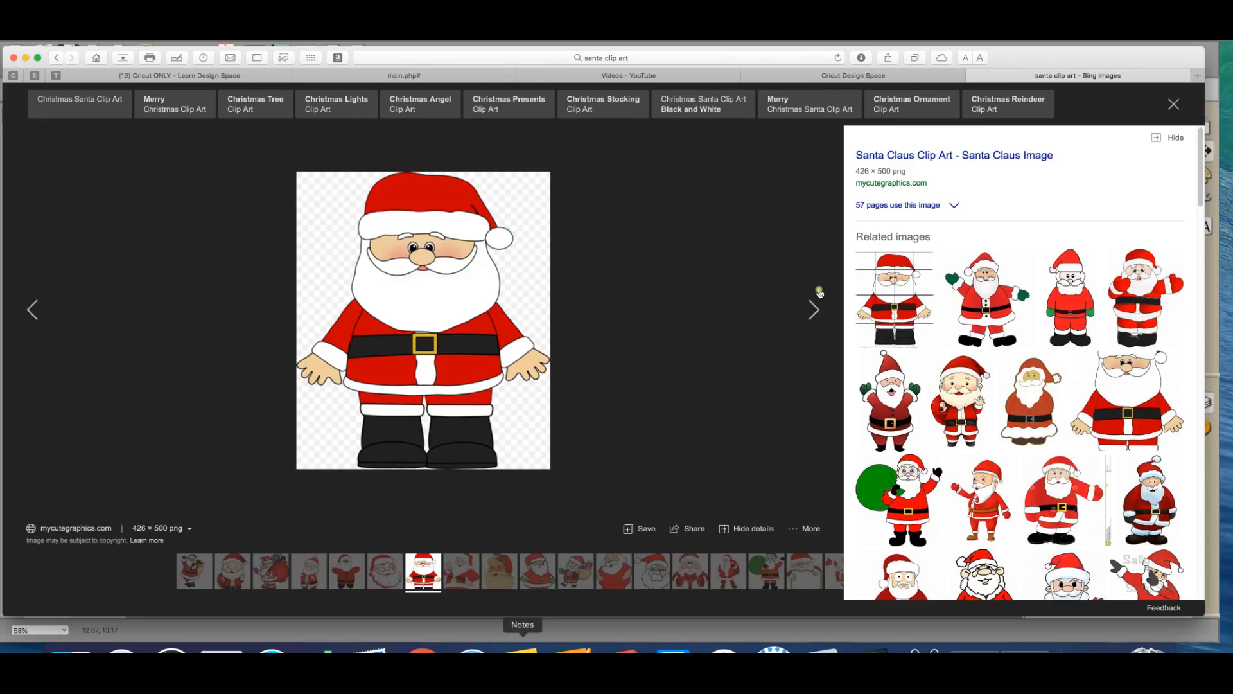
pyautogui.click(894, 82)
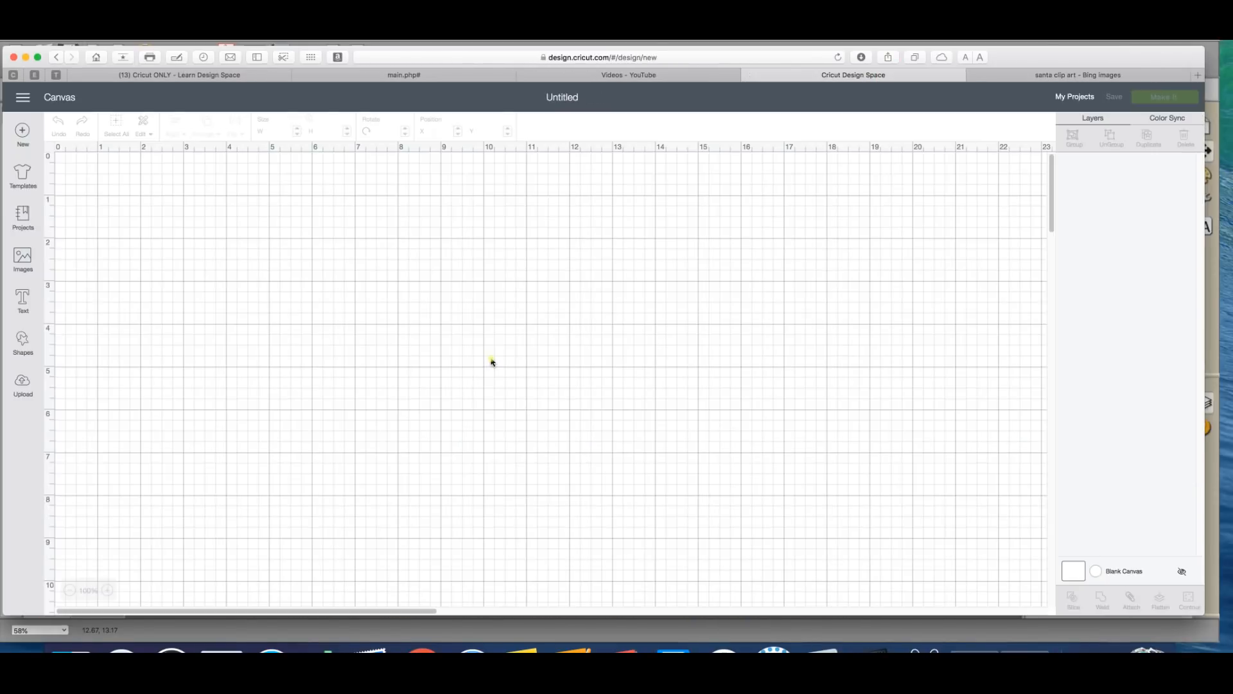
pyautogui.click(23, 383)
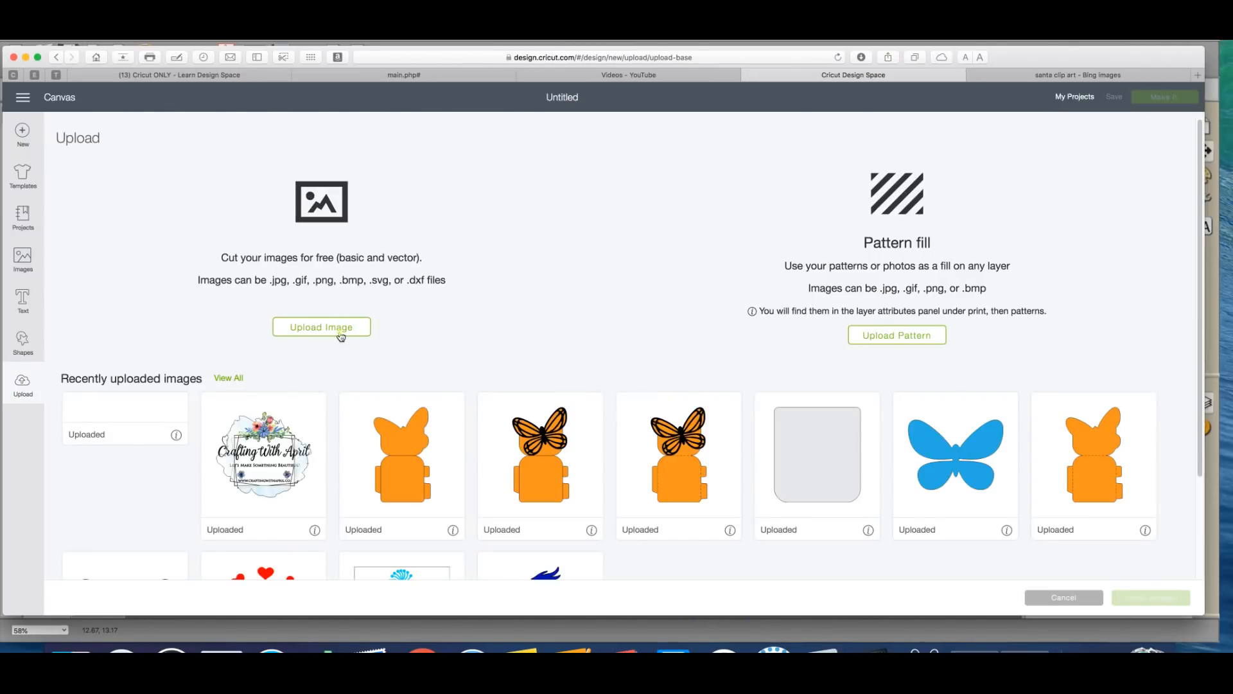
pyautogui.click(341, 331)
pyautogui.click(602, 354)
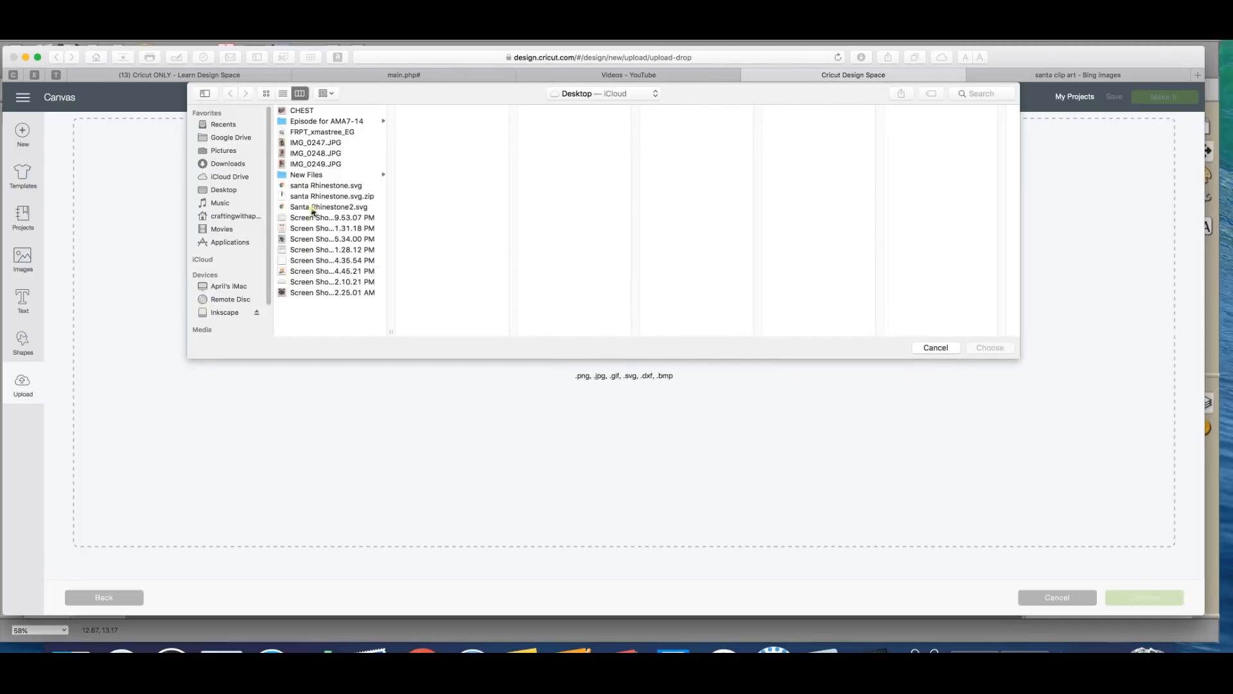
pyautogui.click(313, 207)
pyautogui.click(992, 347)
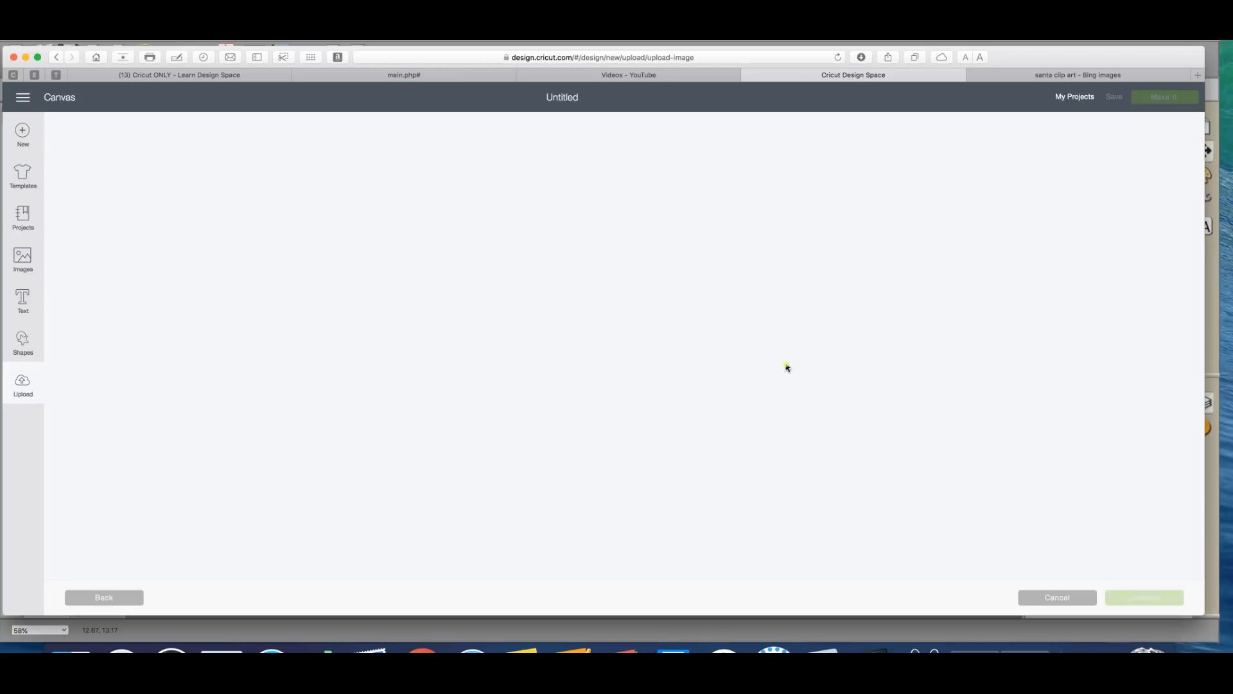
# Tag the uploaded image Santa and save it to the uploaded images
pyautogui.click(612, 271)
pyautogui.write('Sant')
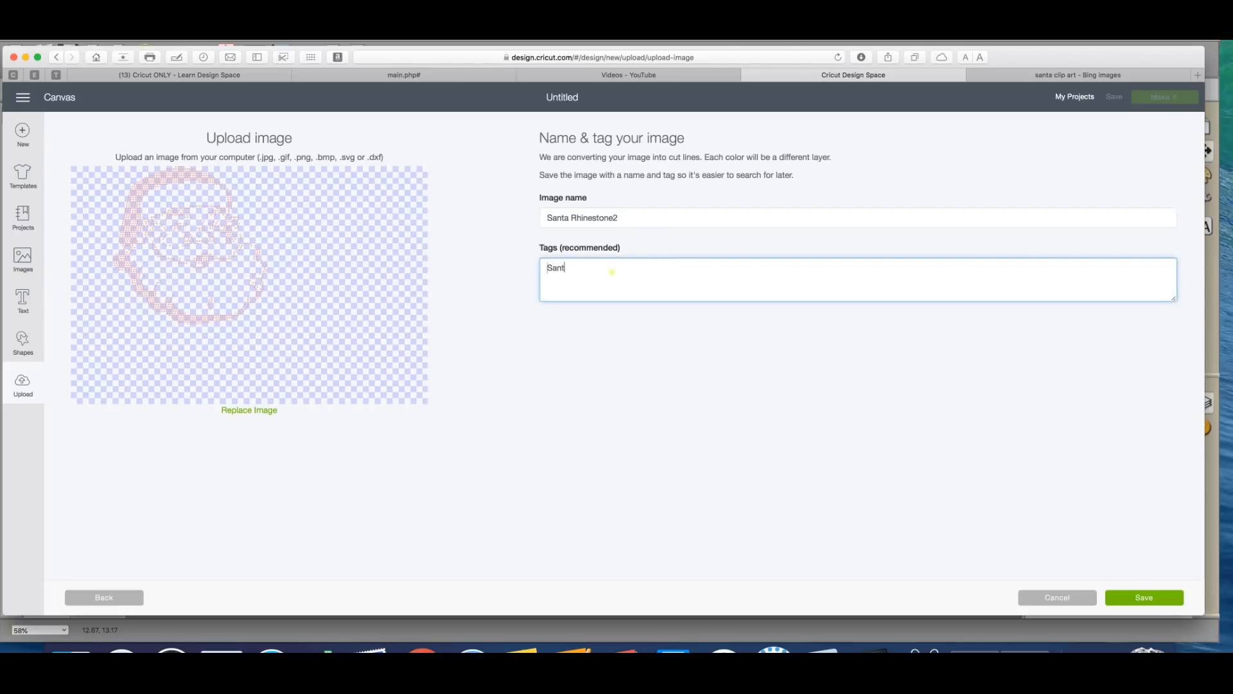
pyautogui.write('a')
pyautogui.click(1160, 599)
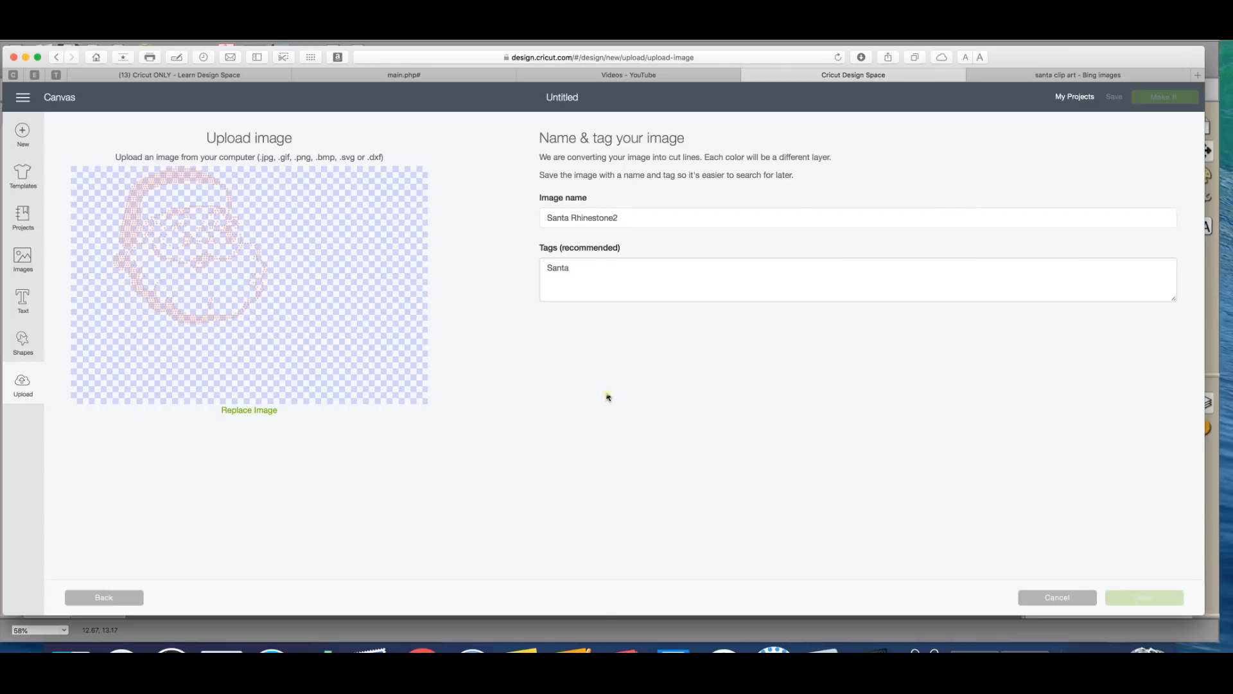
# Insert both uploaded rhinestone Santas onto the canvas and move the filled one beside the outlined one, at about X 10.4, Y 0.8
pyautogui.click(145, 468)
pyautogui.click(286, 467)
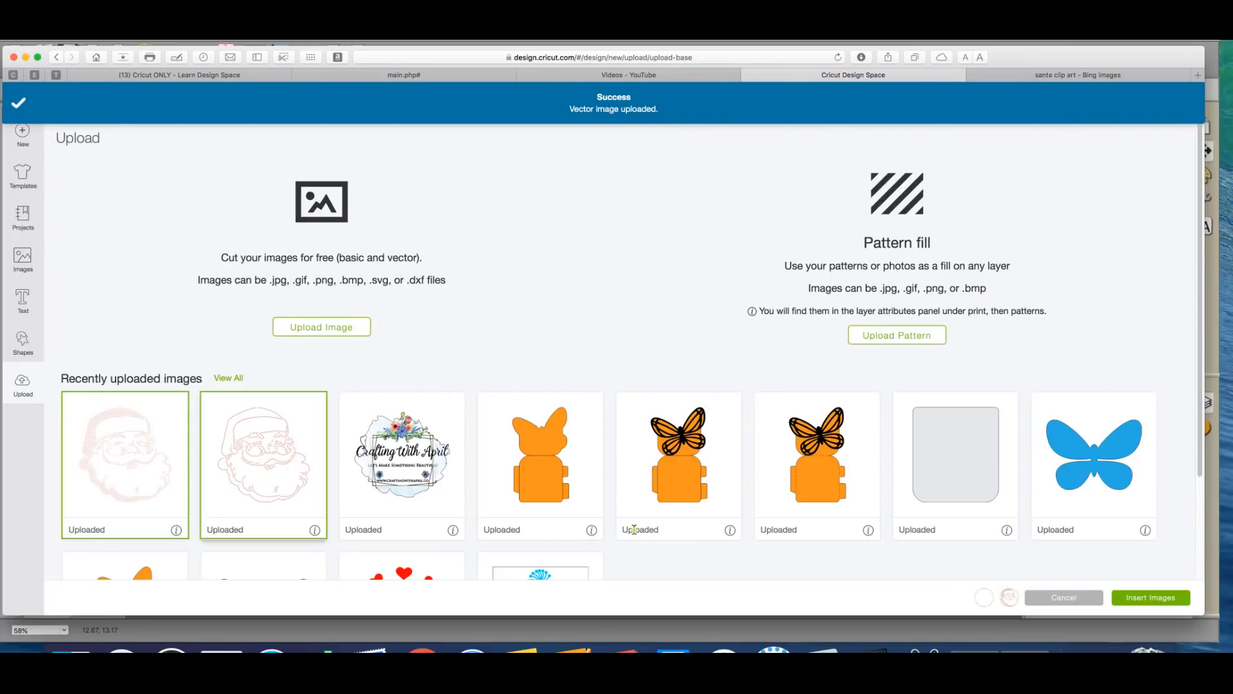
pyautogui.click(1164, 597)
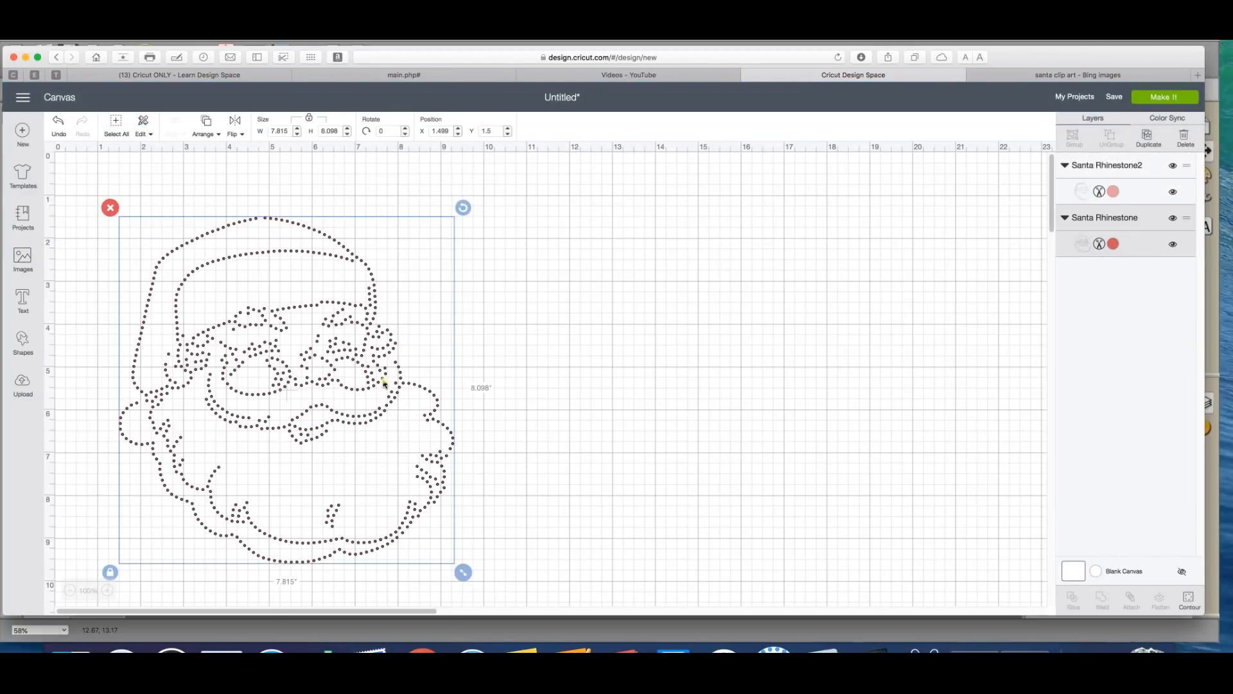
pyautogui.moveTo(232, 447); pyautogui.dragTo(611, 418)
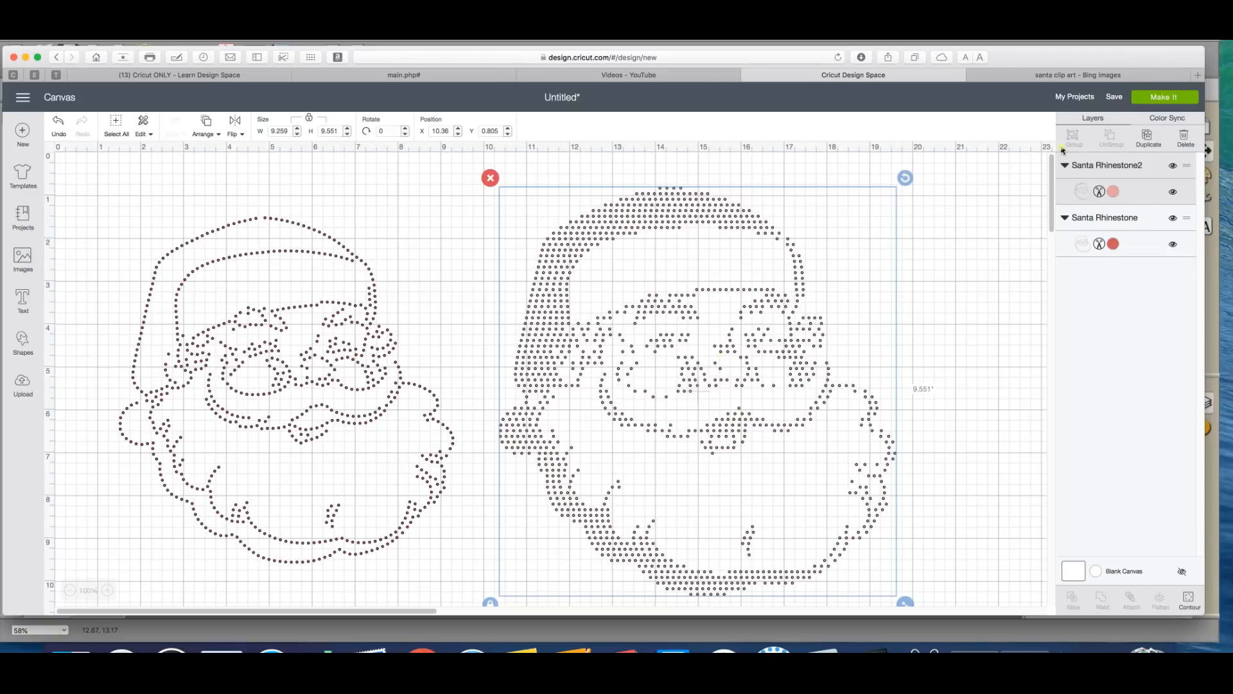
# Prepare the project for cutting and show the second mat with the filled Santa
pyautogui.click(1164, 97)
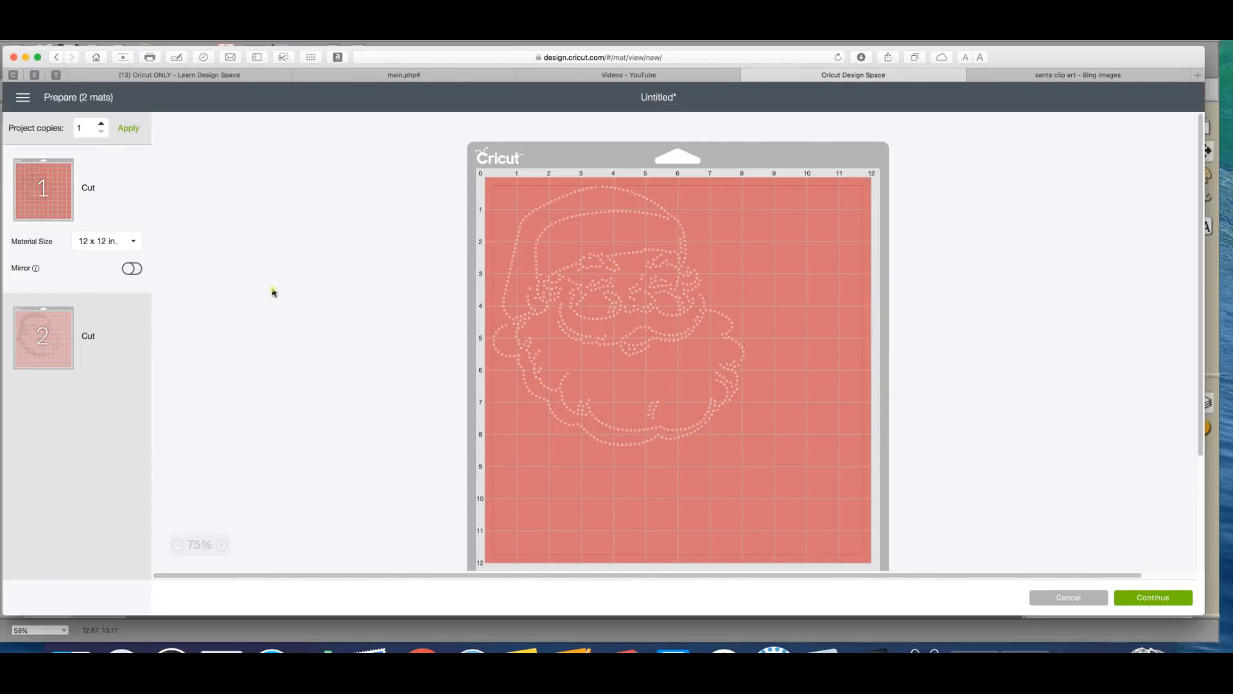
pyautogui.click(44, 335)
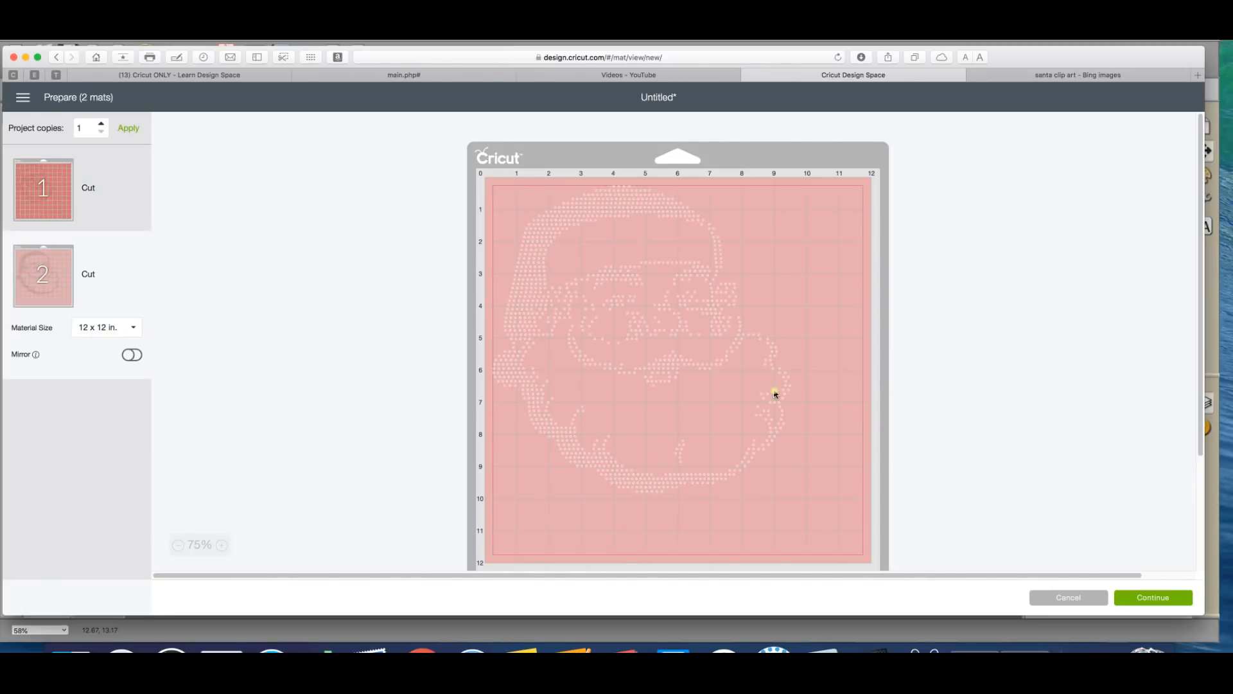